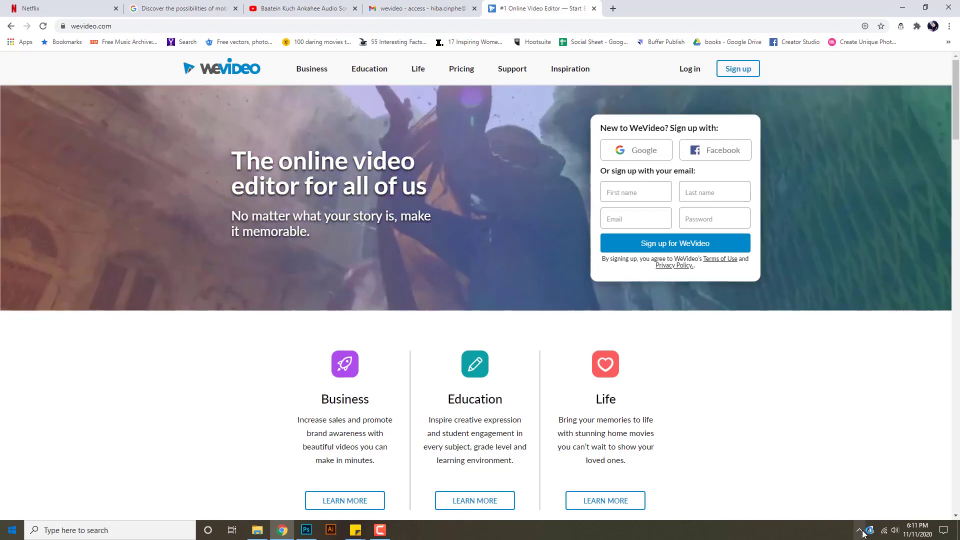
Sign in to WeVideo with the account e-mail and password to reach the dashboard
left_click(860, 531)
left_click(793, 400)
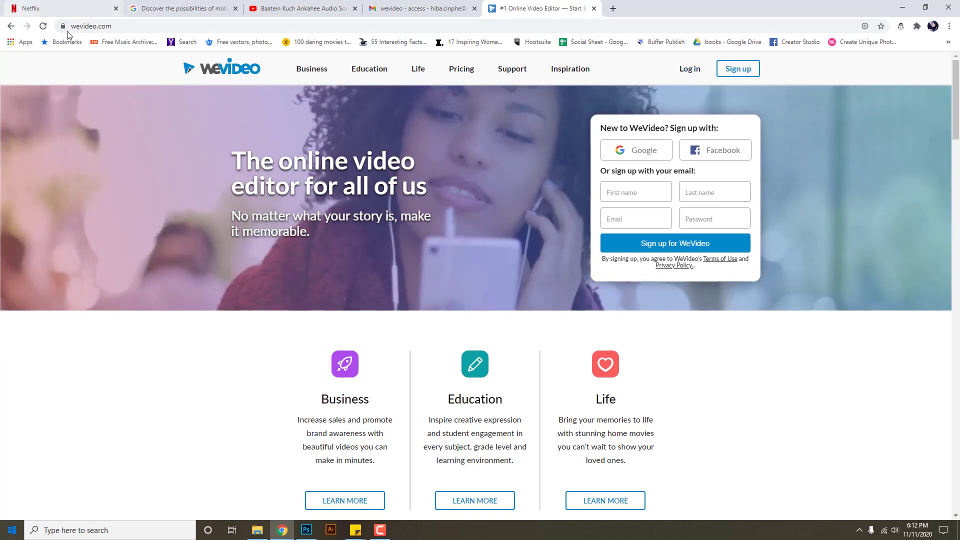
left_click(690, 70)
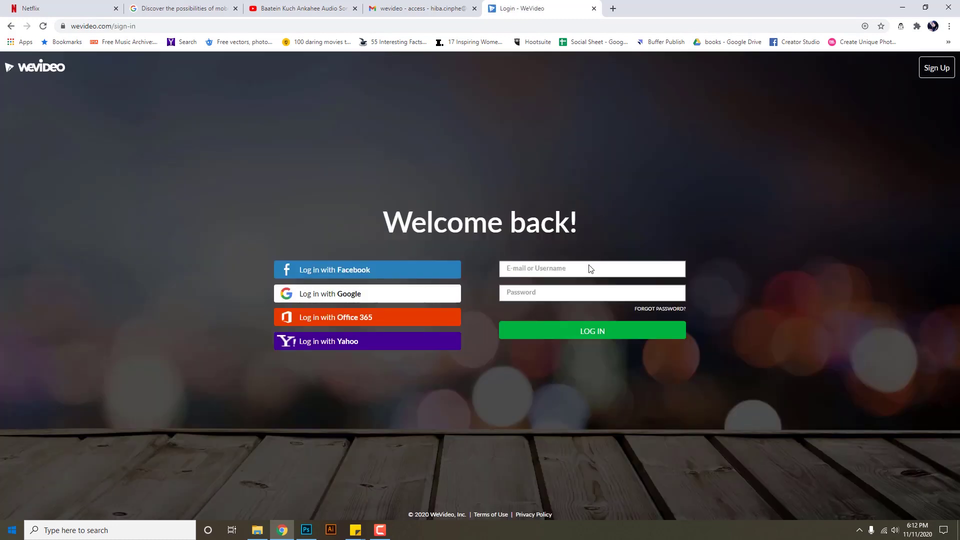
left_click(590, 268)
key("Tab")
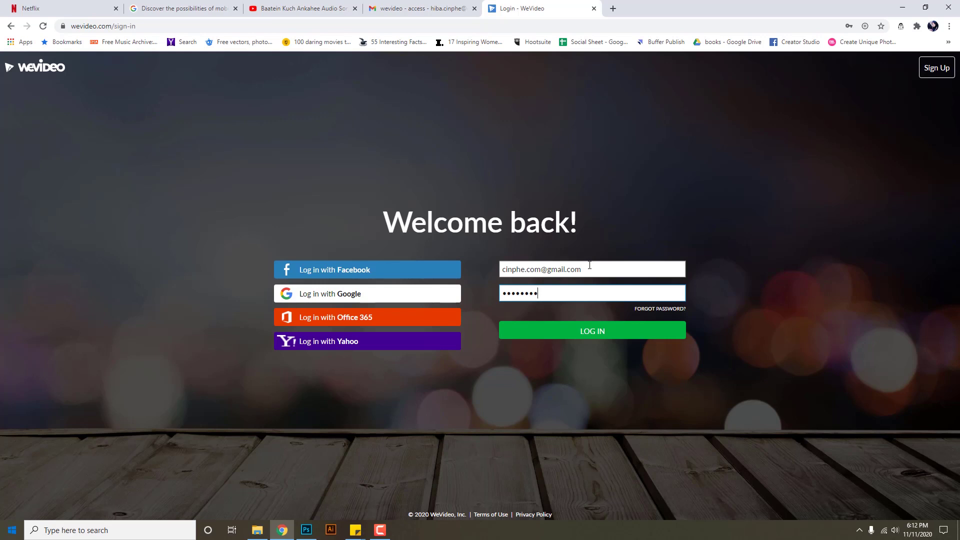
key("Return")
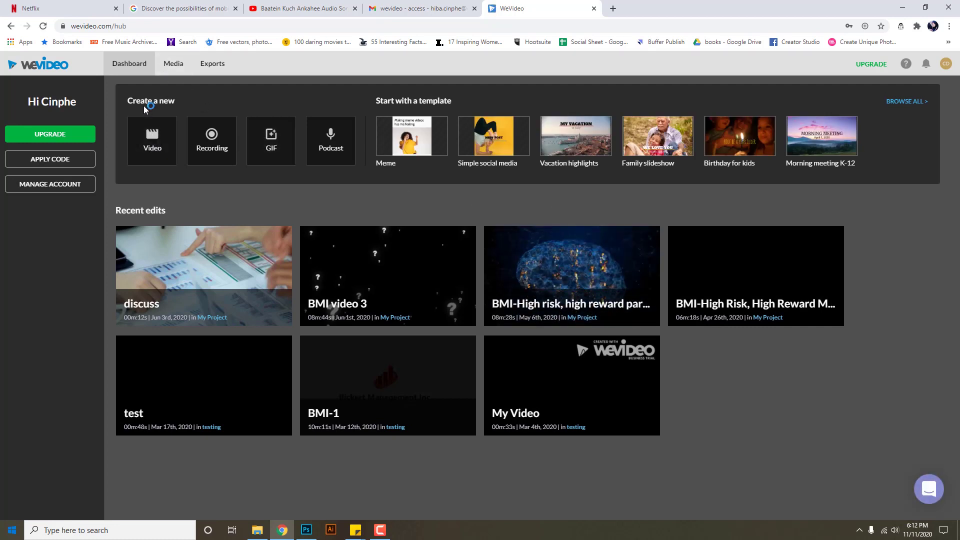
Create a new Video project from the 'Create a new' options
left_click(156, 144)
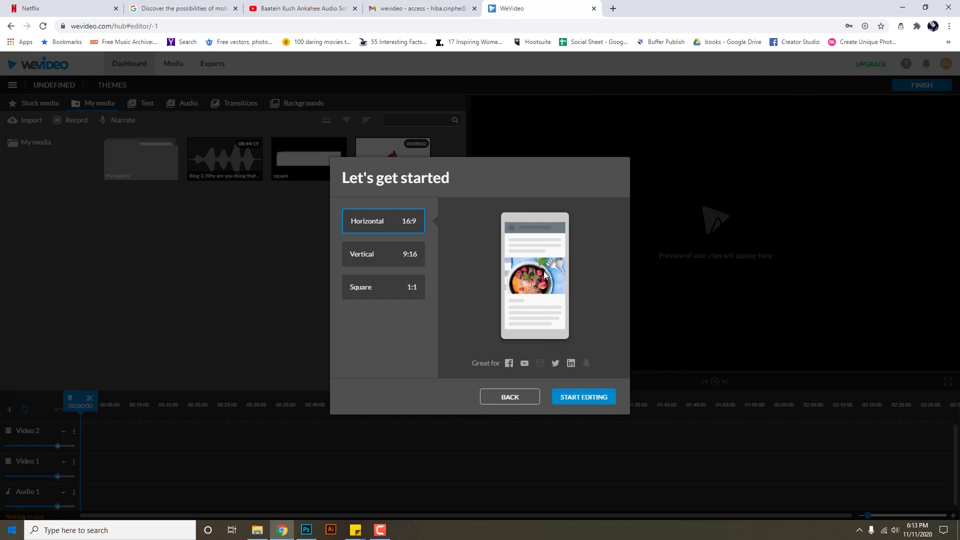
Start editing in Horizontal 16:9 and rename the project from 'My Video' to 'Digital Leadr 1'
left_click(594, 398)
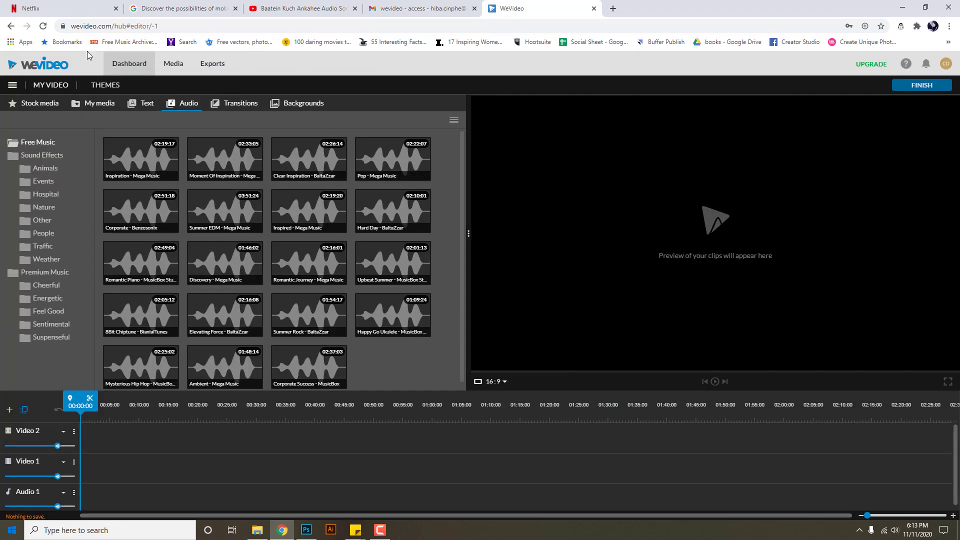
left_click(54, 85)
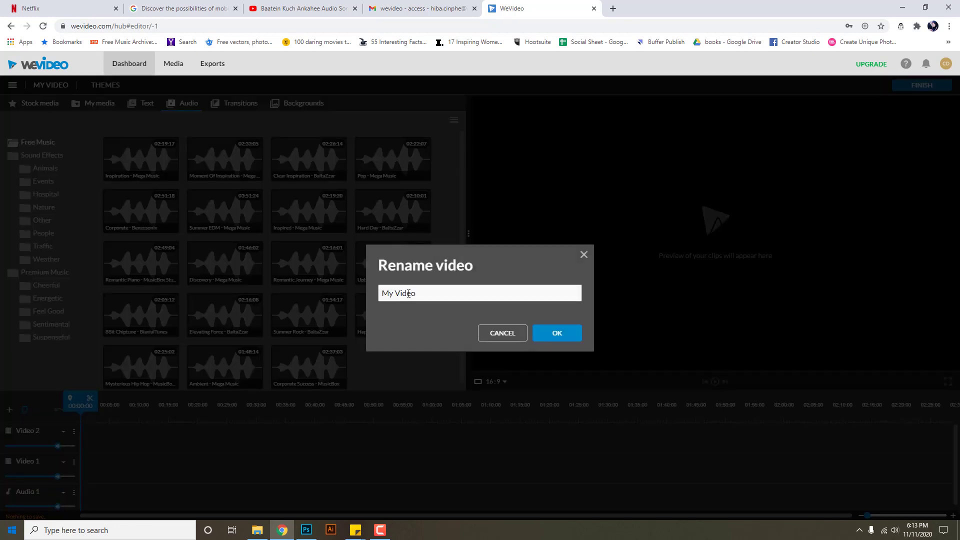
left_click_drag(425, 296, 353, 297)
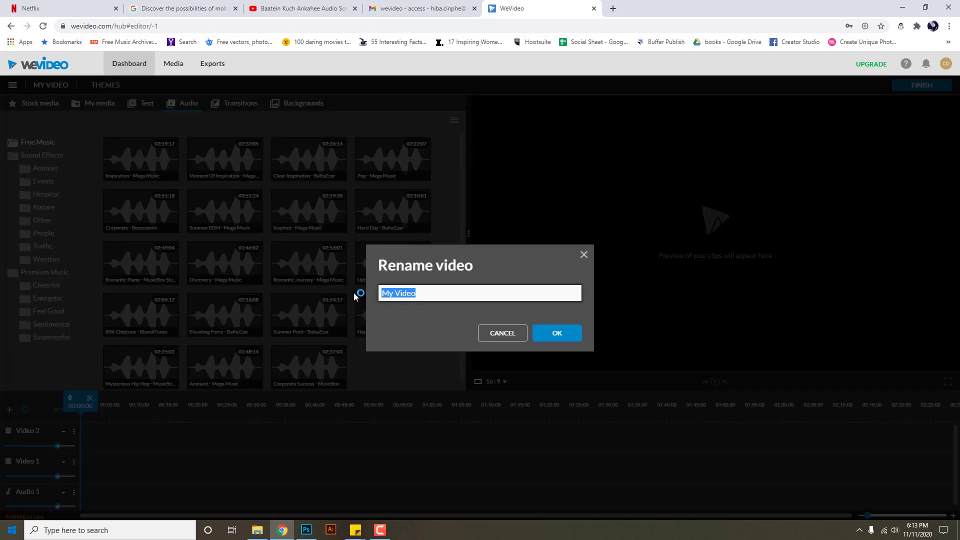
type("Cin")
key("BackSpace")
key("BackSpace")
key("BackSpace")
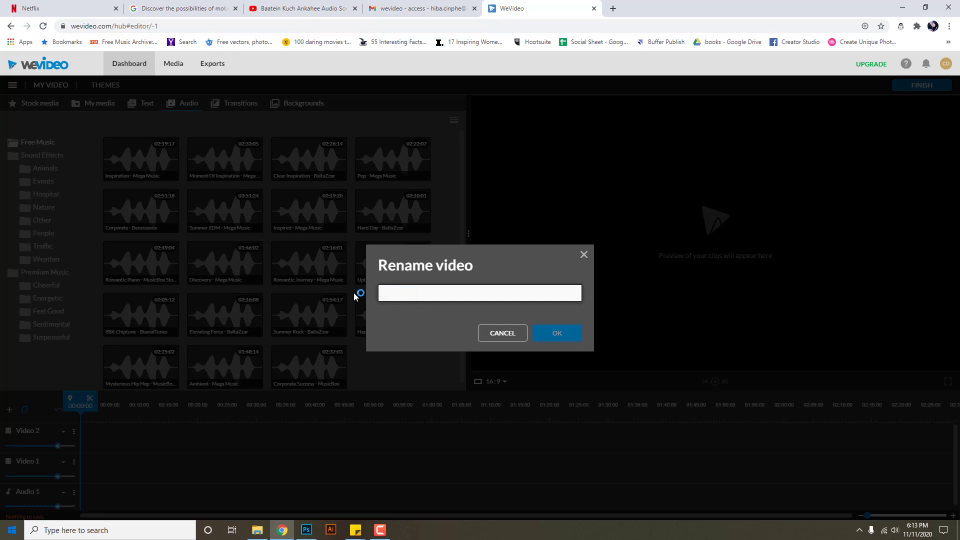
type("Digital Leader")
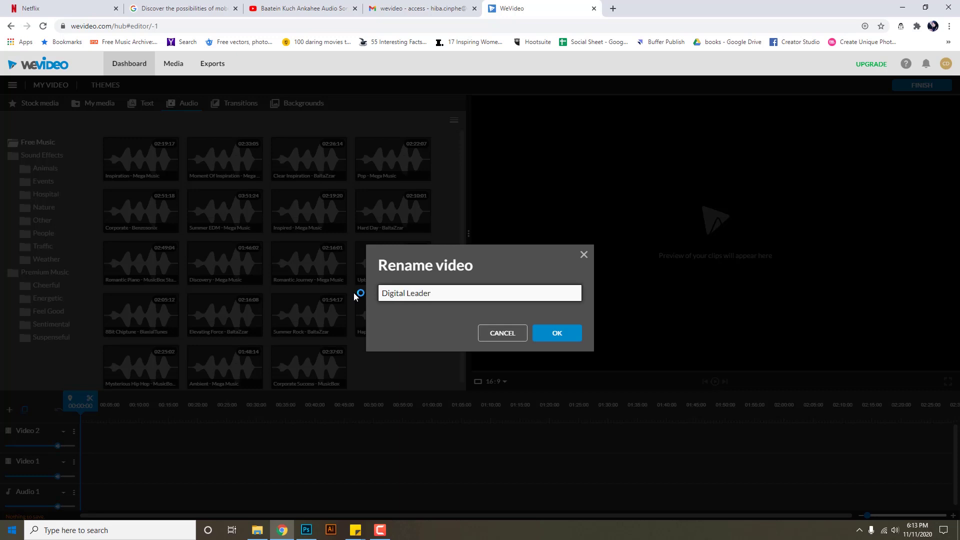
key("BackSpace")
key("BackSpace")
type("r 1")
key("Return")
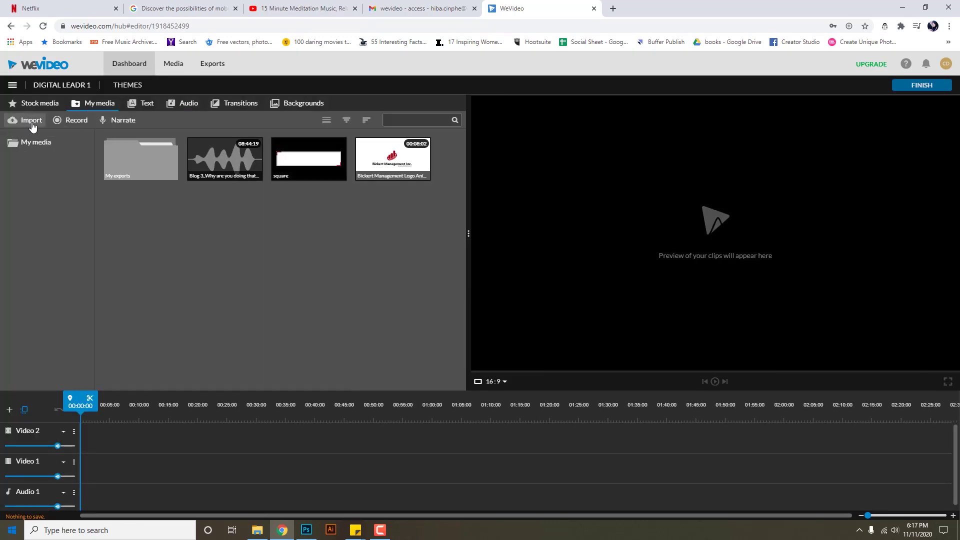
Import the meditation MP3 from E:\_Cinphe\DL\downloads, which fails for lack of storage
left_click(31, 122)
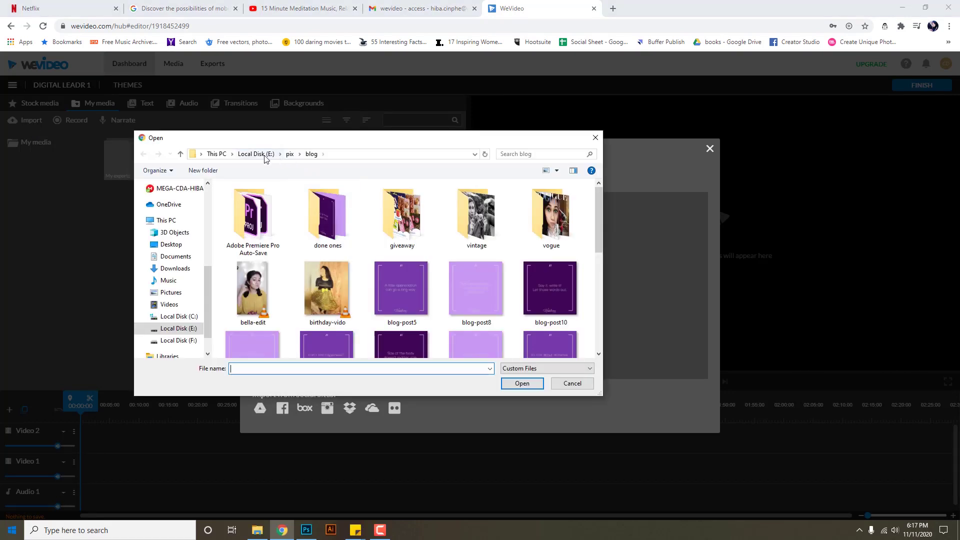
left_click(258, 154)
double_click(241, 207)
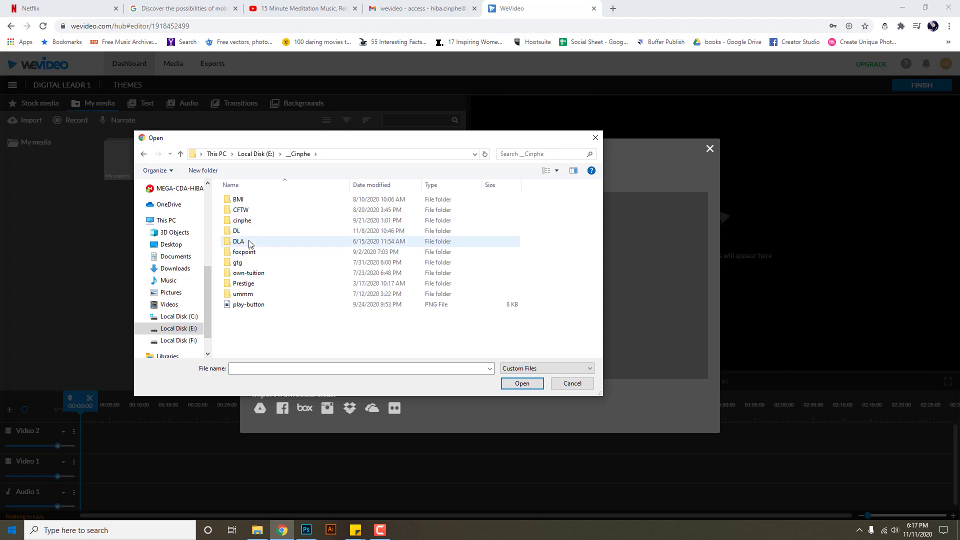
double_click(251, 233)
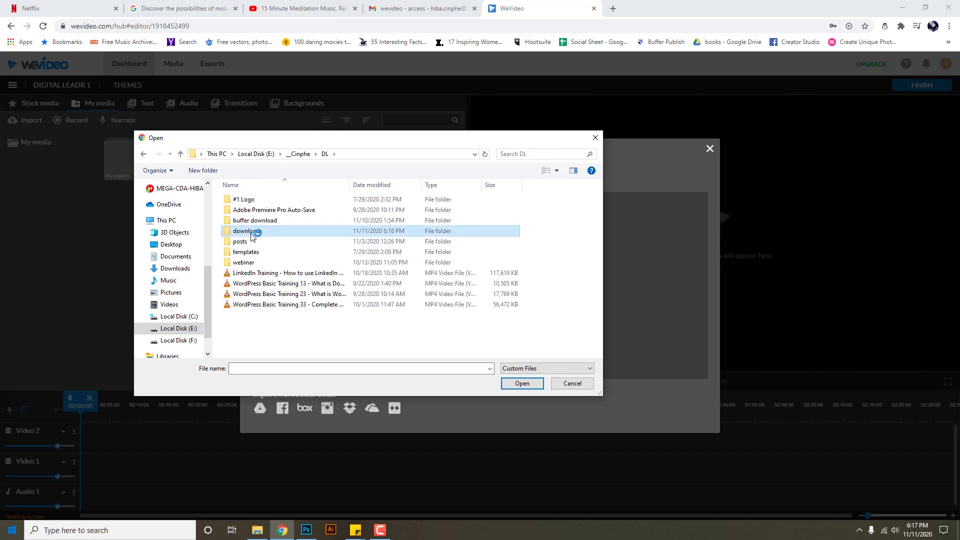
double_click(251, 233)
left_click(261, 210)
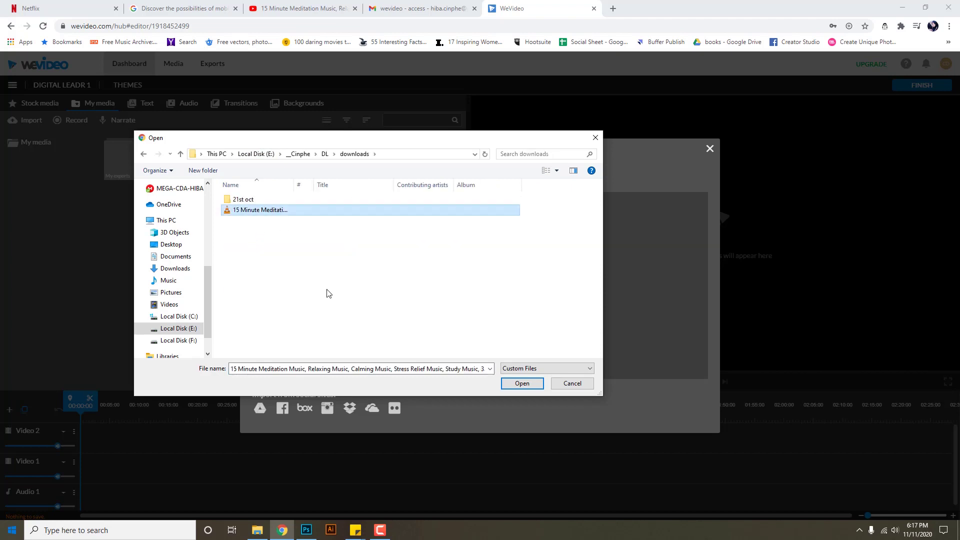
left_click(536, 389)
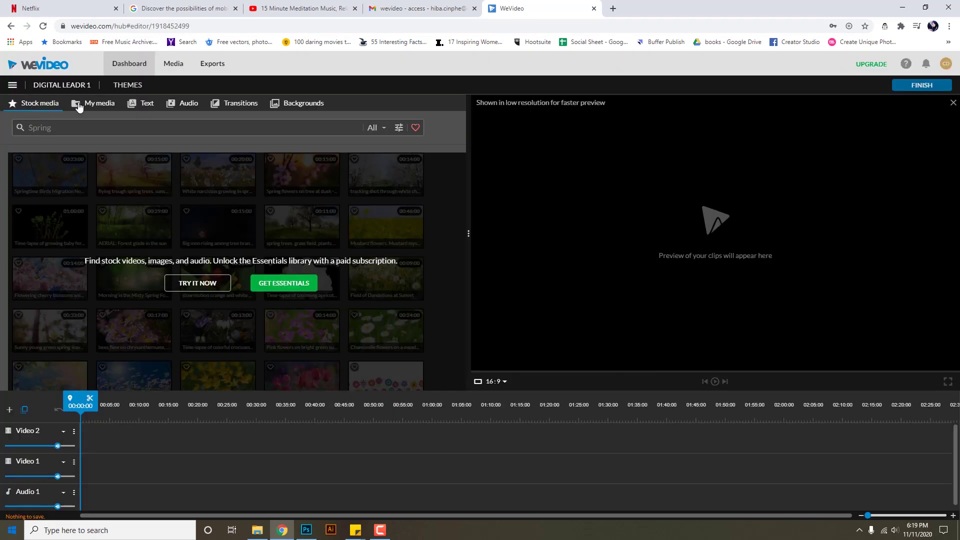
Preview the Upbeat Summer free music track and place it on Audio 1
left_click(85, 106)
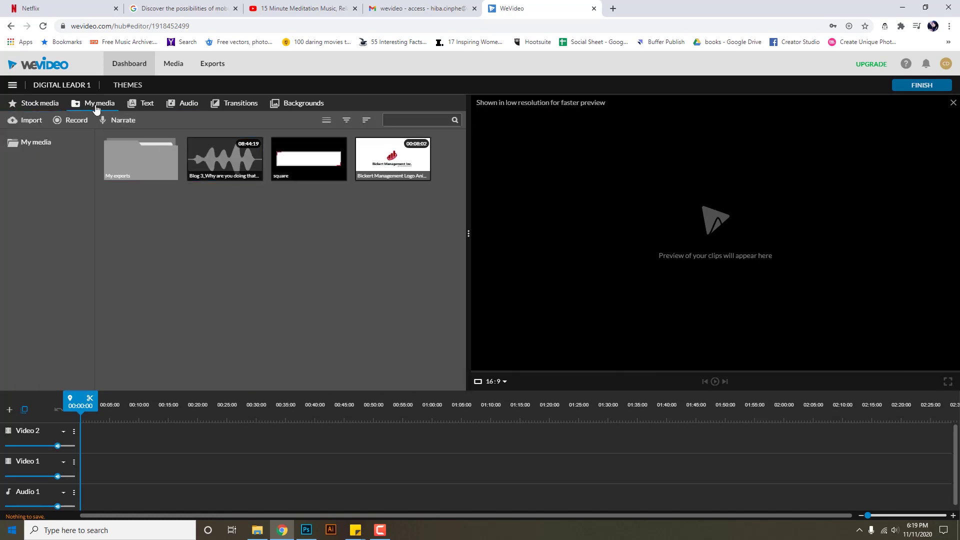
left_click(186, 106)
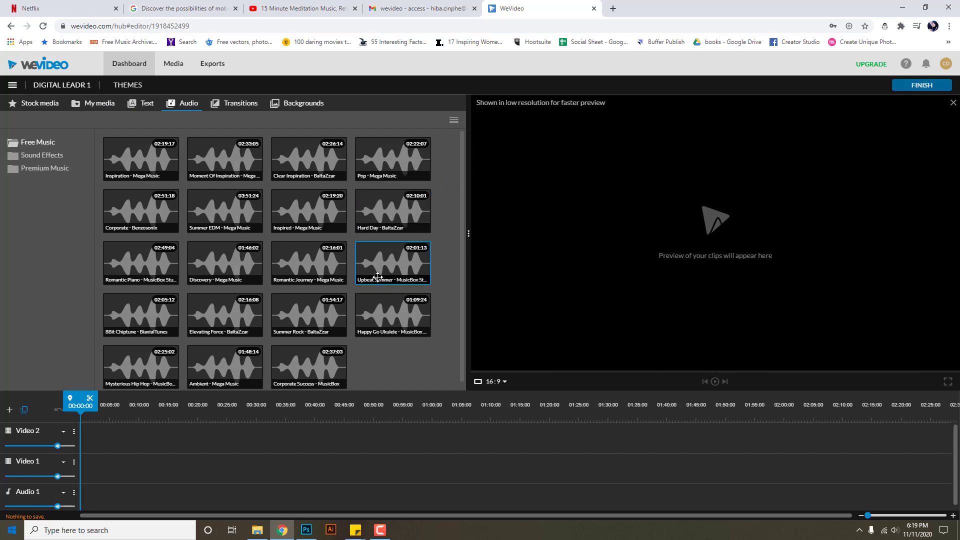
left_click(401, 271)
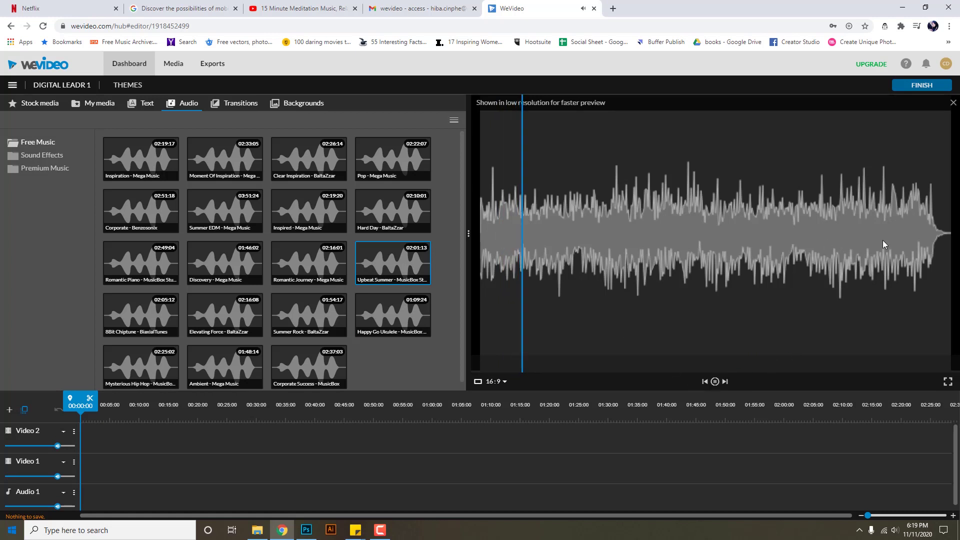
left_click(717, 381)
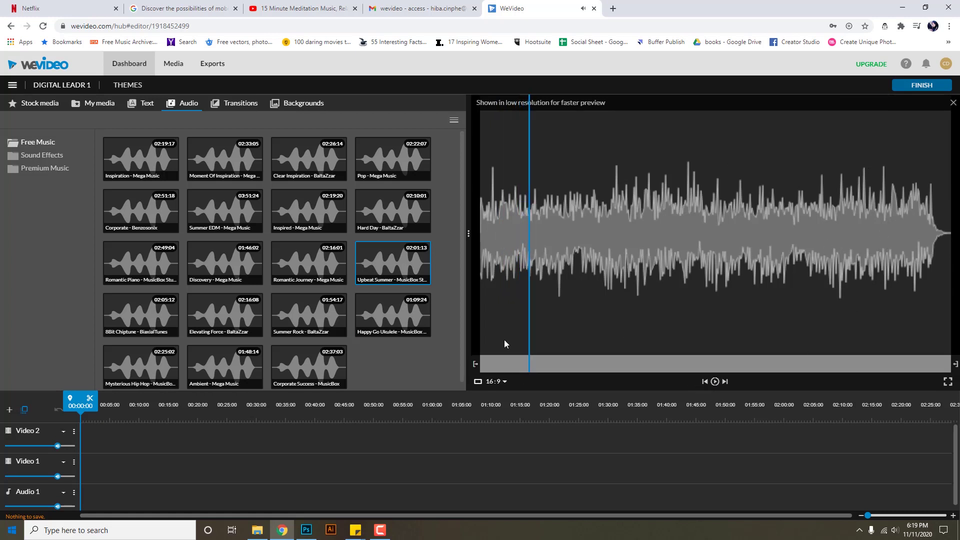
mouse_move(255, 382)
left_mouse_down()
mouse_move(210, 400)
mouse_move(107, 497)
mouse_move(91, 495)
left_mouse_up()
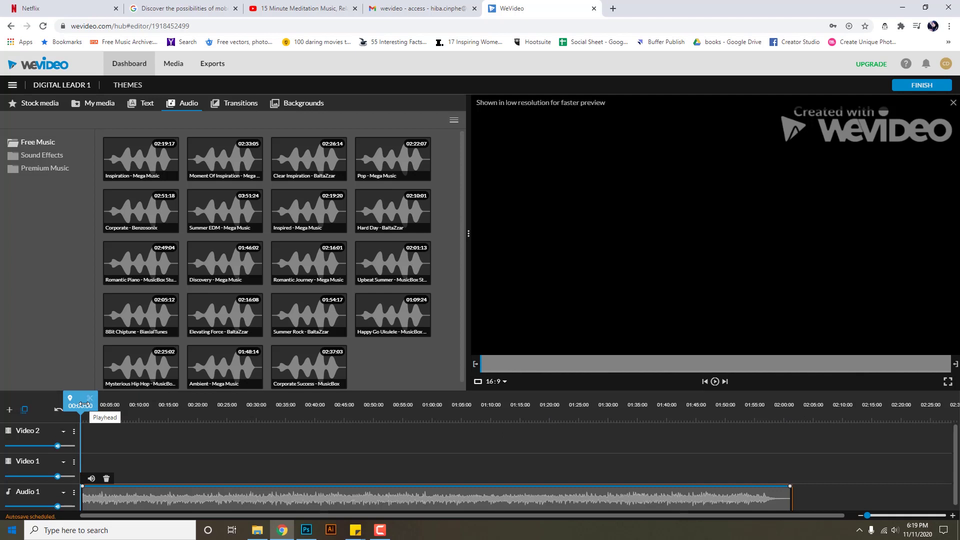
Play the project briefly, then return the playhead to the start
left_click_drag(85, 405, 132, 405)
key("space")
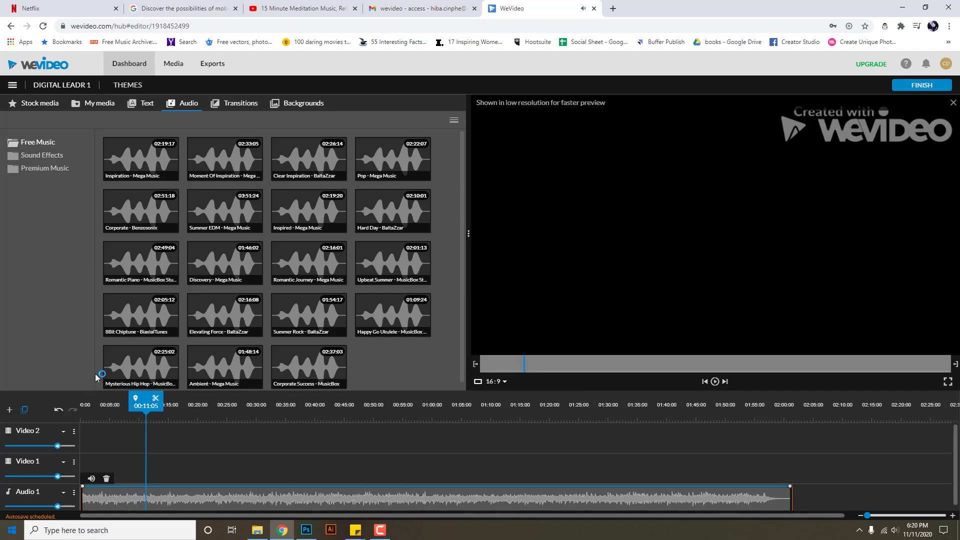
left_click_drag(140, 406, 74, 410)
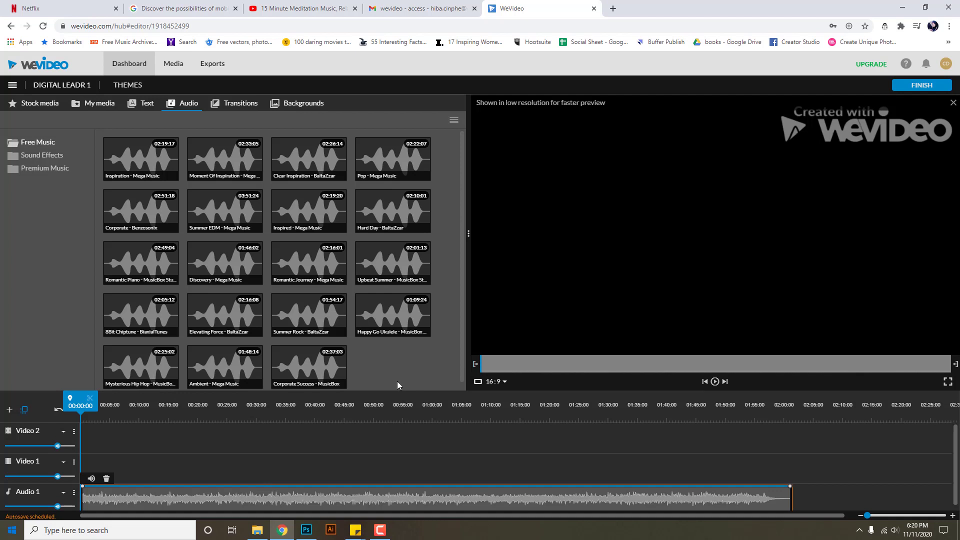
Search stock media for 'summer' and preview the Clouds background clip
left_click(42, 105)
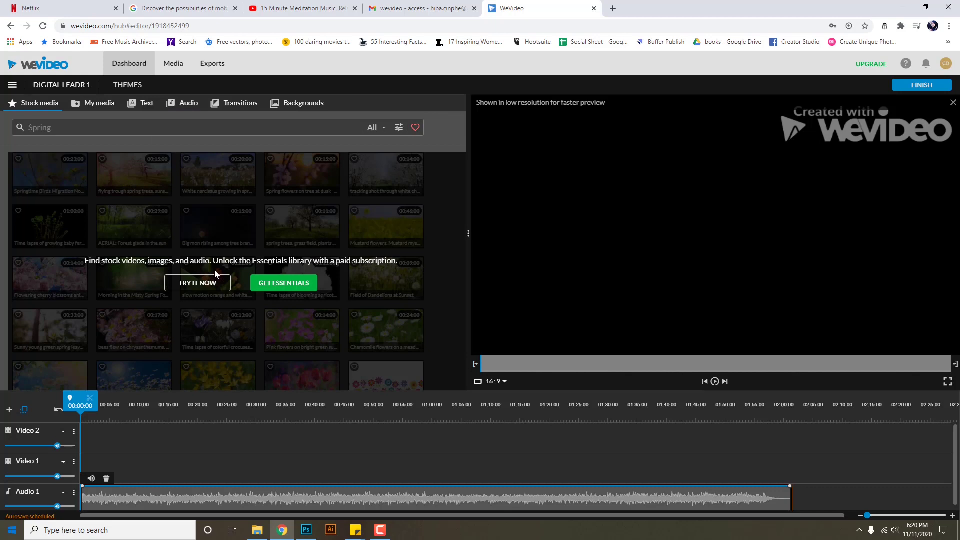
left_click(220, 283)
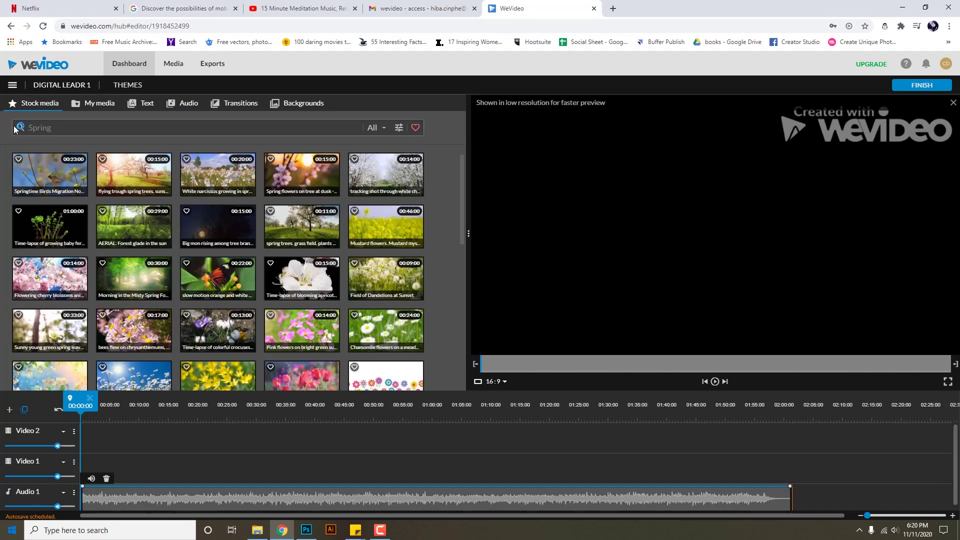
left_click(51, 130)
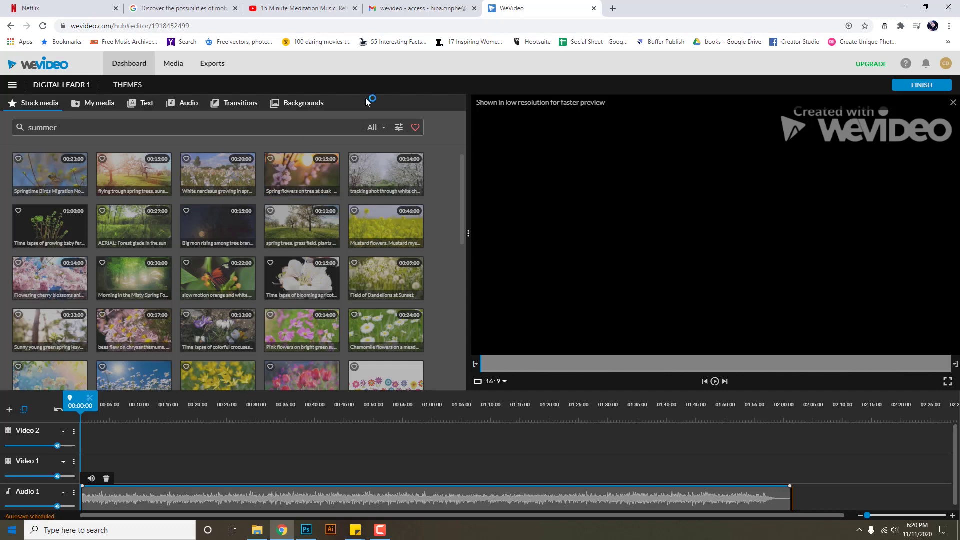
key("Return")
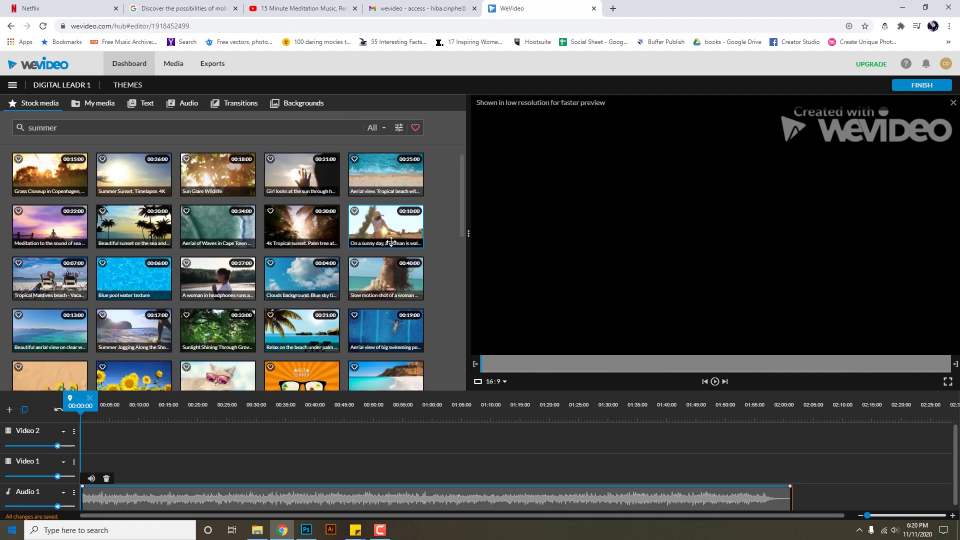
left_click(310, 270)
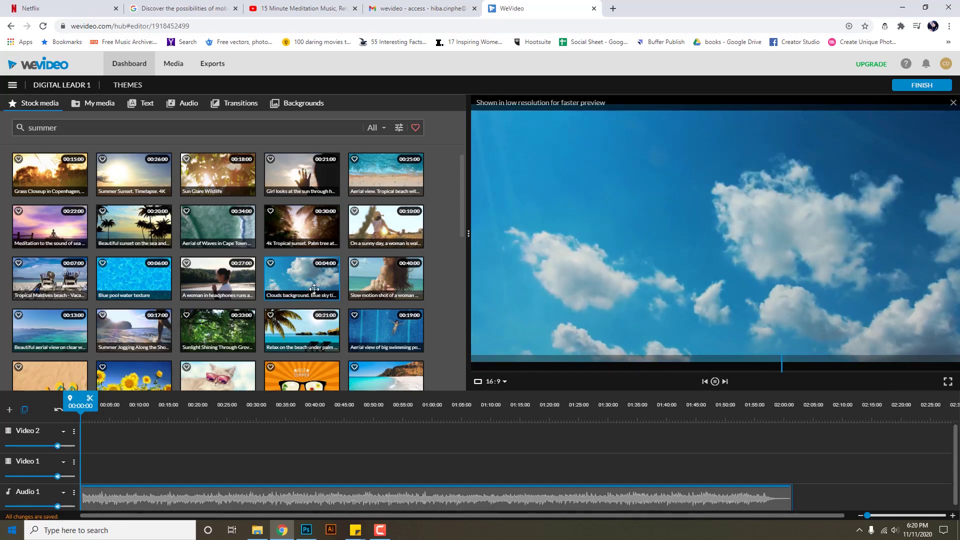
Place the Clouds background clip at the start of Video 1, leaving the All filter unchanged
left_click_drag(316, 268, 95, 464)
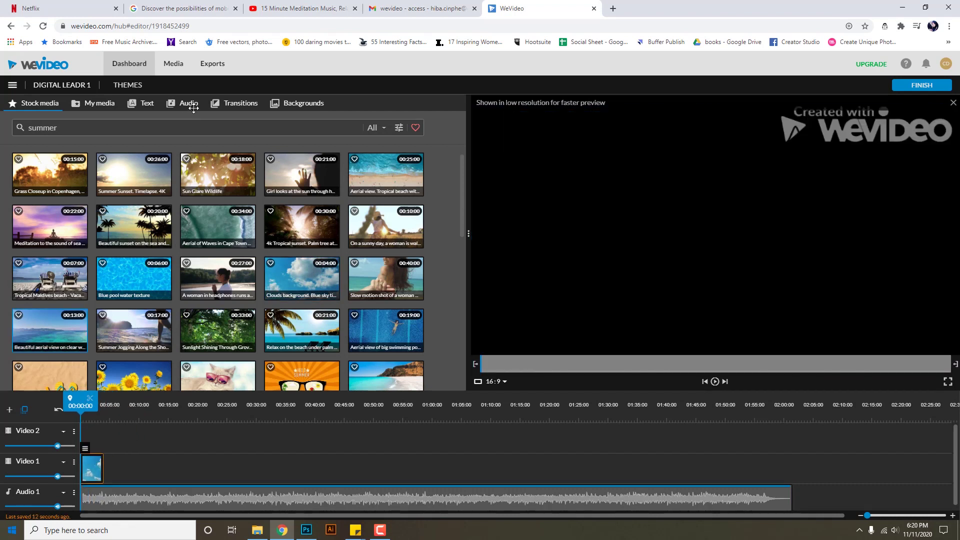
left_click(383, 131)
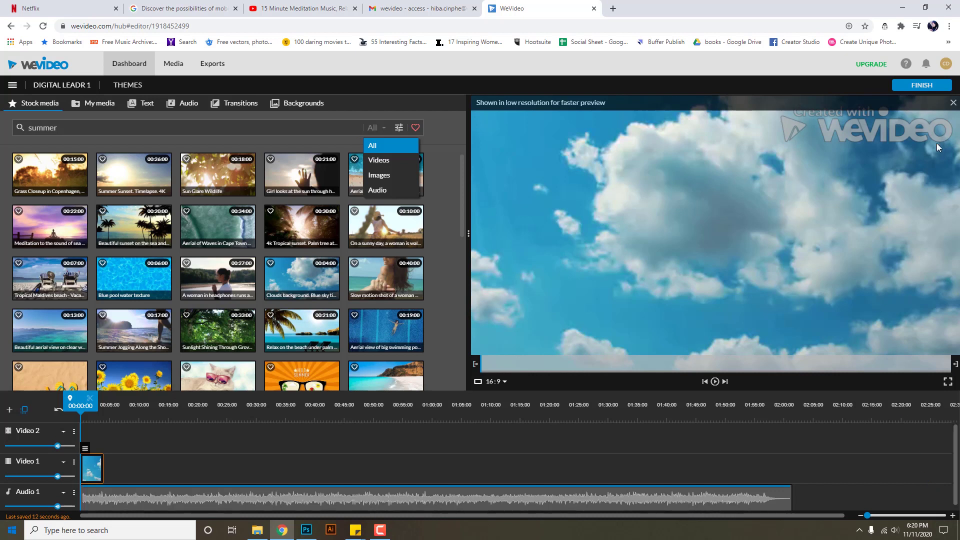
left_click(449, 241)
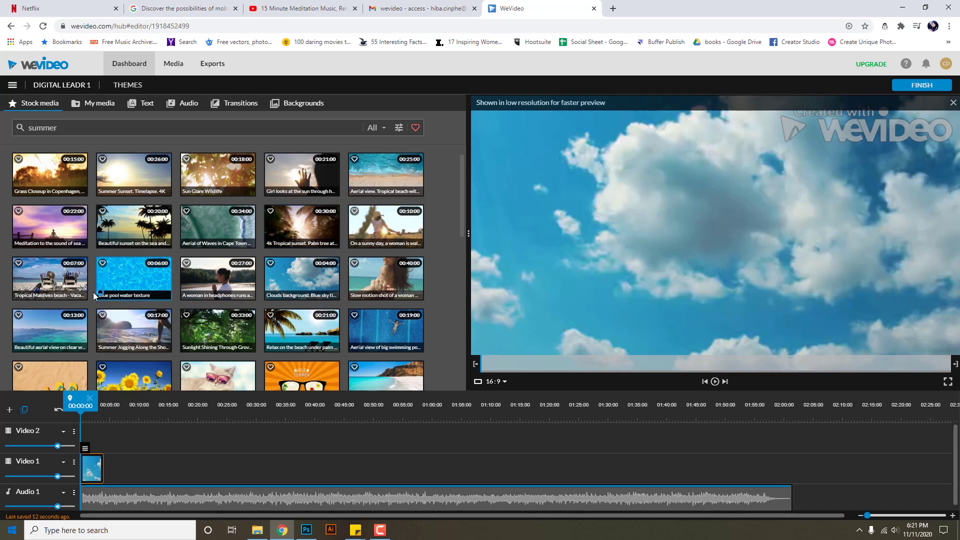
Add the Aerial view Tropical beach clip after the clouds clip and filter stock results to Videos
left_click(387, 179)
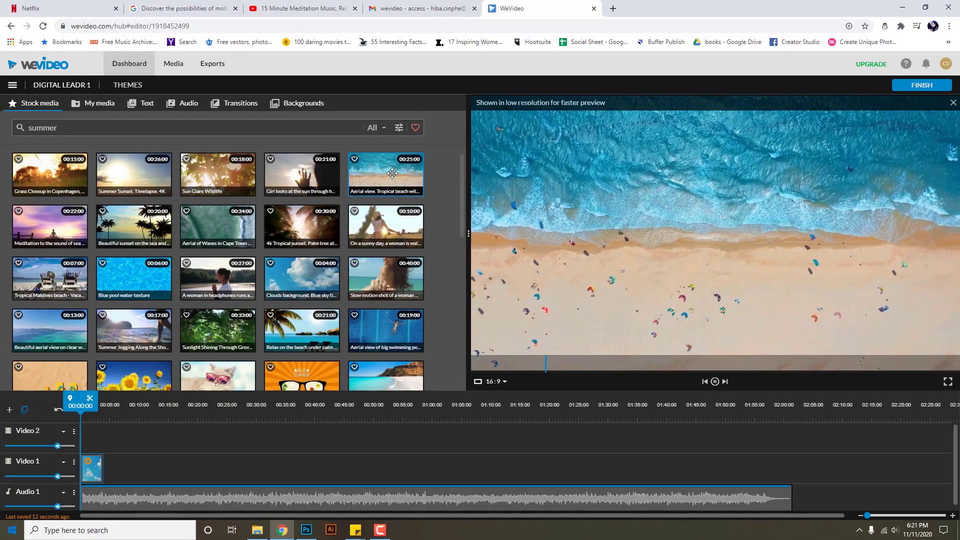
left_click_drag(392, 173, 116, 467)
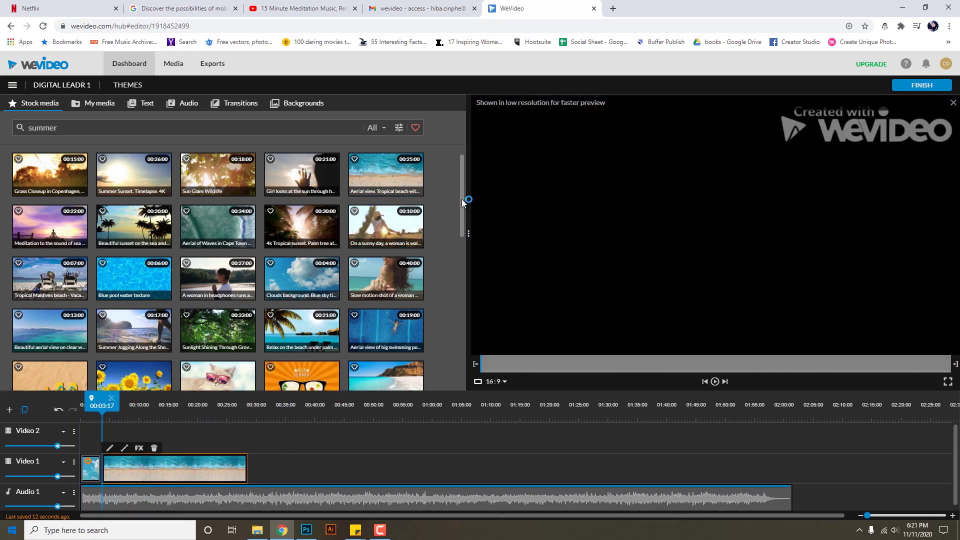
left_click_drag(462, 202, 472, 251)
left_click(384, 129)
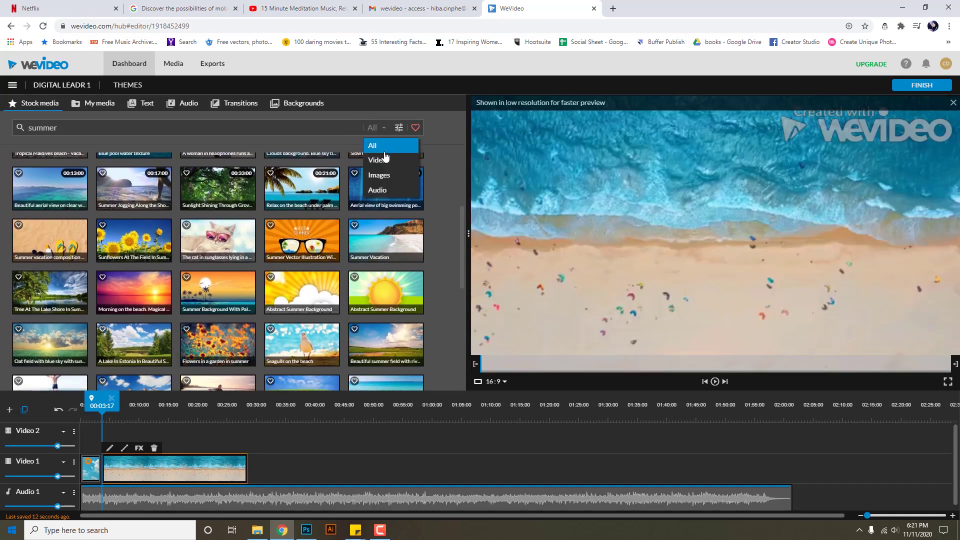
left_click(385, 159)
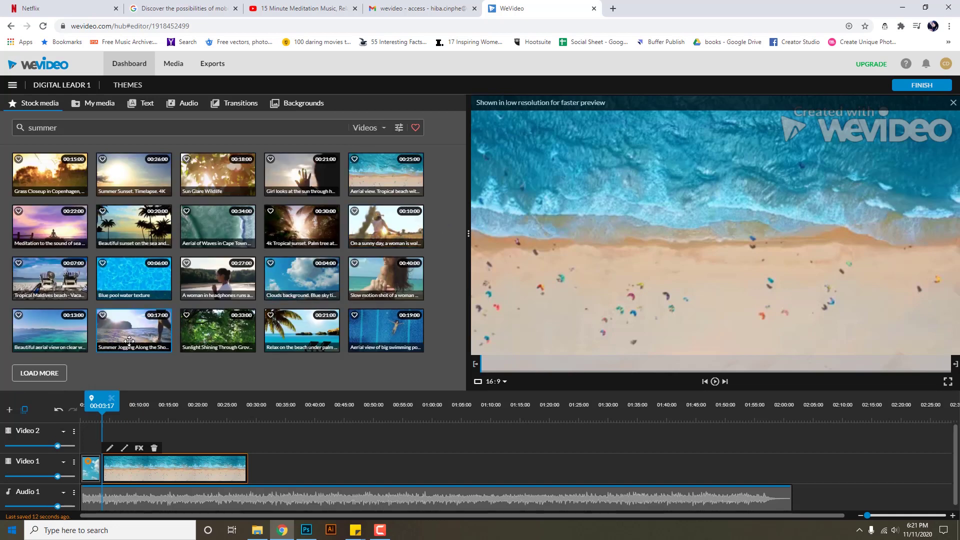
Add 'Sunlight Shining Through Grove' after the beach clip and play the sequence from 00:00
mouse_move(50, 327)
left_mouse_down()
mouse_move(217, 437)
mouse_move(54, 328)
left_mouse_up()
left_click_drag(220, 331, 260, 470)
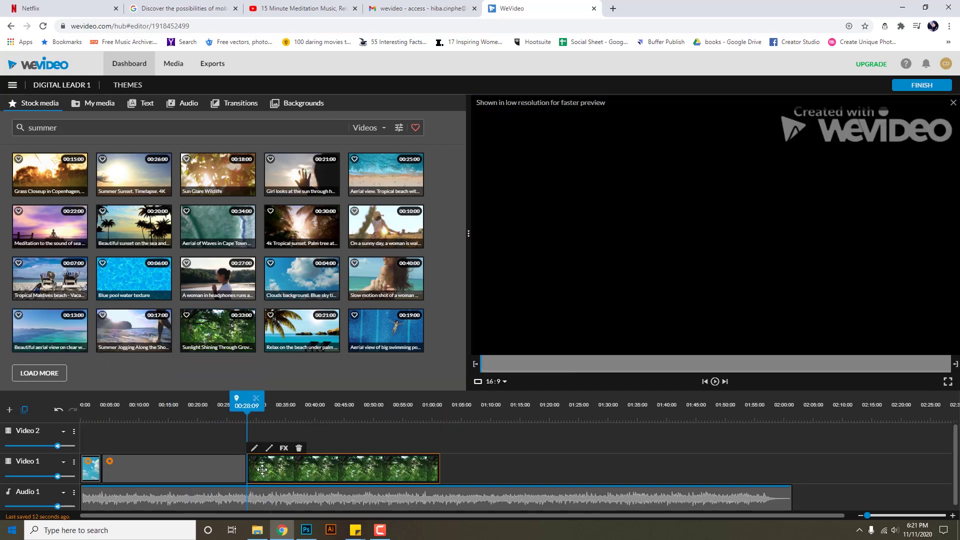
left_click_drag(247, 402, 73, 403)
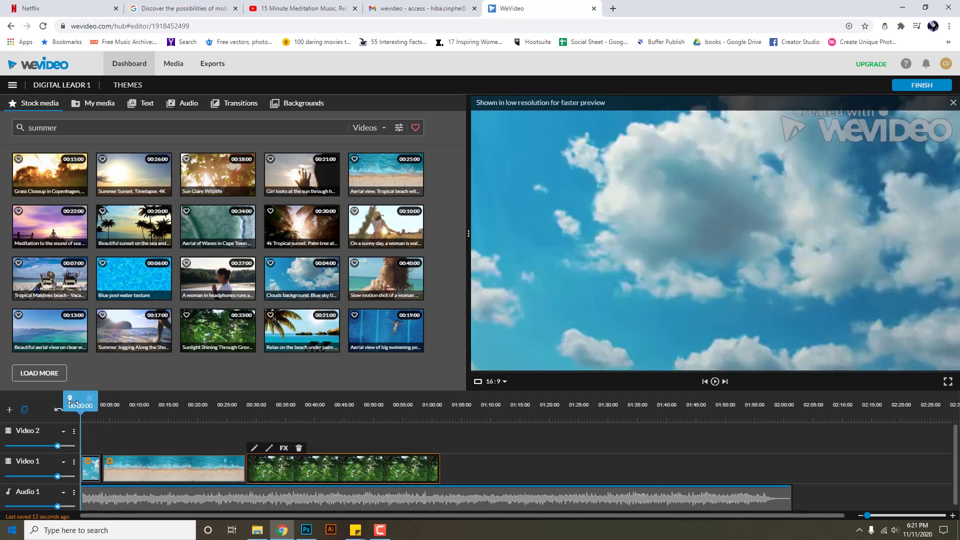
key("space")
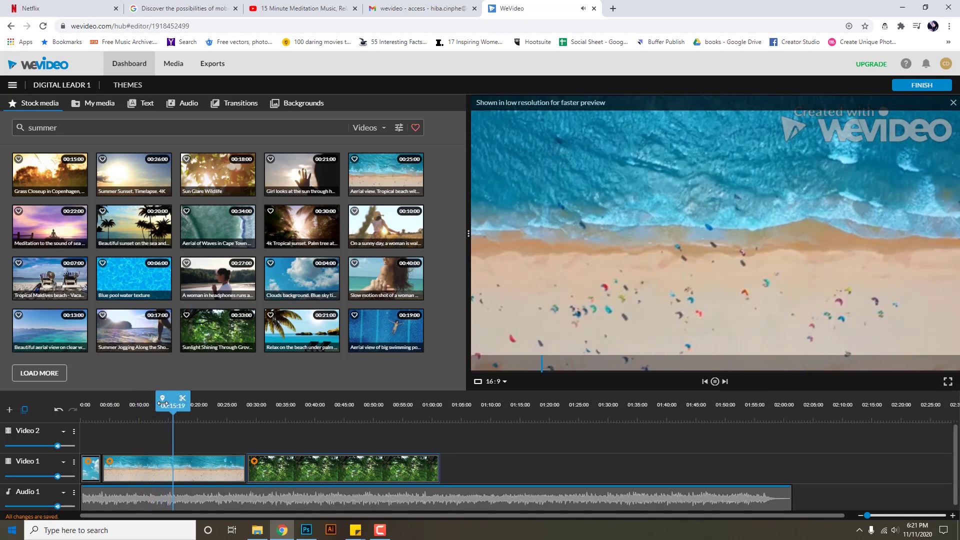
Split the aerial beach clip at about 00:15
key("space")
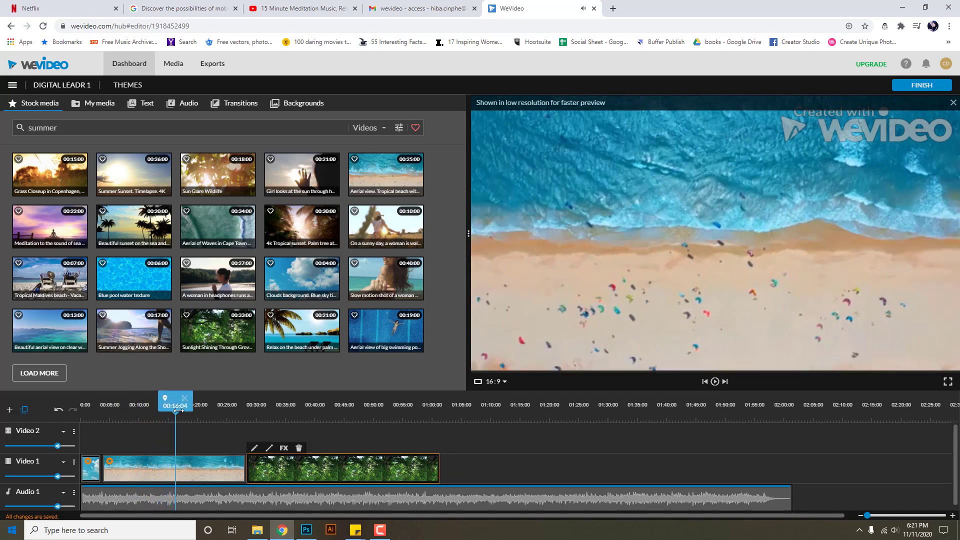
left_click_drag(179, 408, 172, 408)
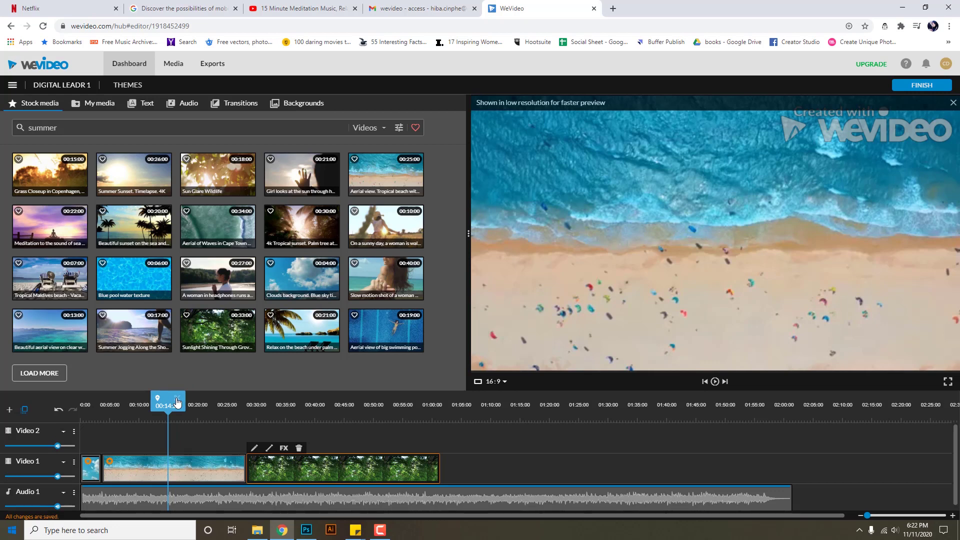
left_click(172, 466)
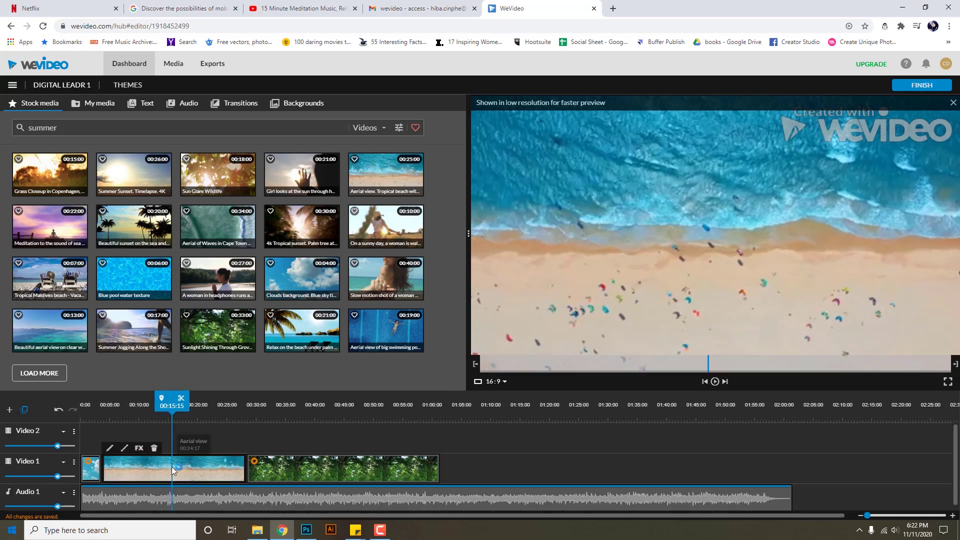
left_click(181, 402)
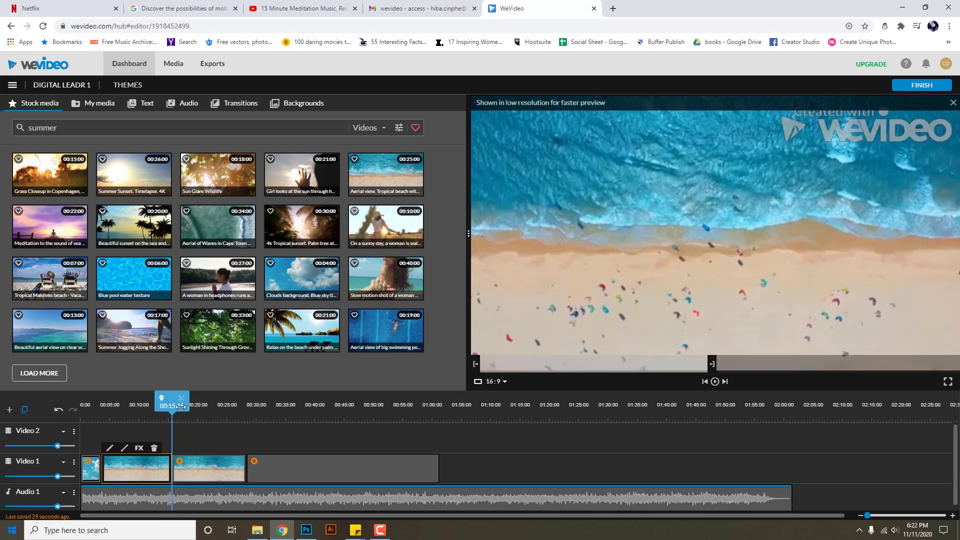
Delete the beach clip's trailing piece and slide the grove clip left to close the gap
left_click(196, 468)
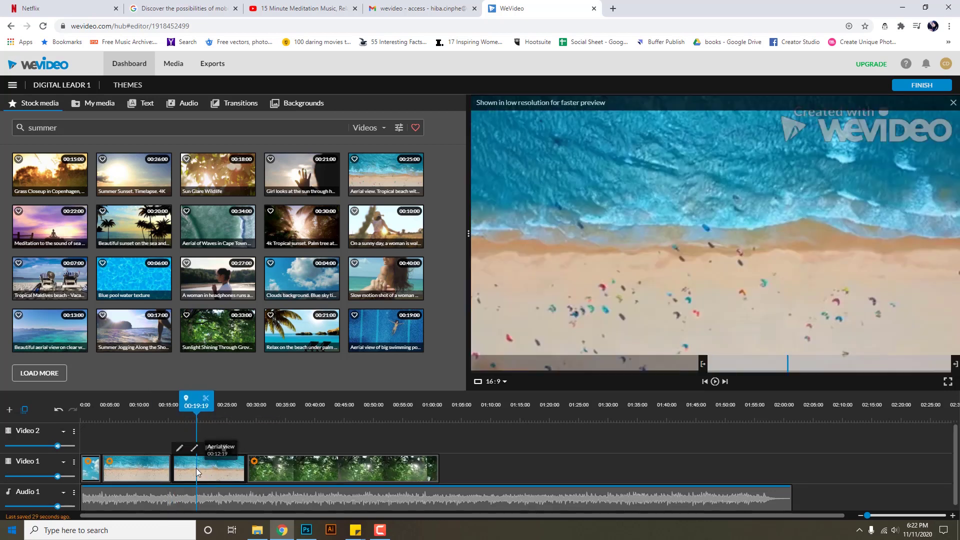
key("Delete")
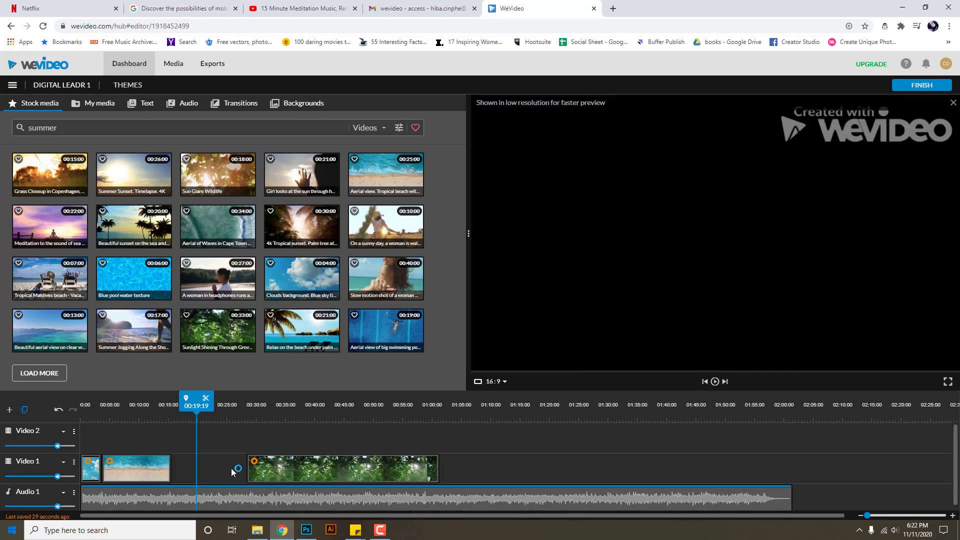
left_click_drag(300, 470, 223, 469)
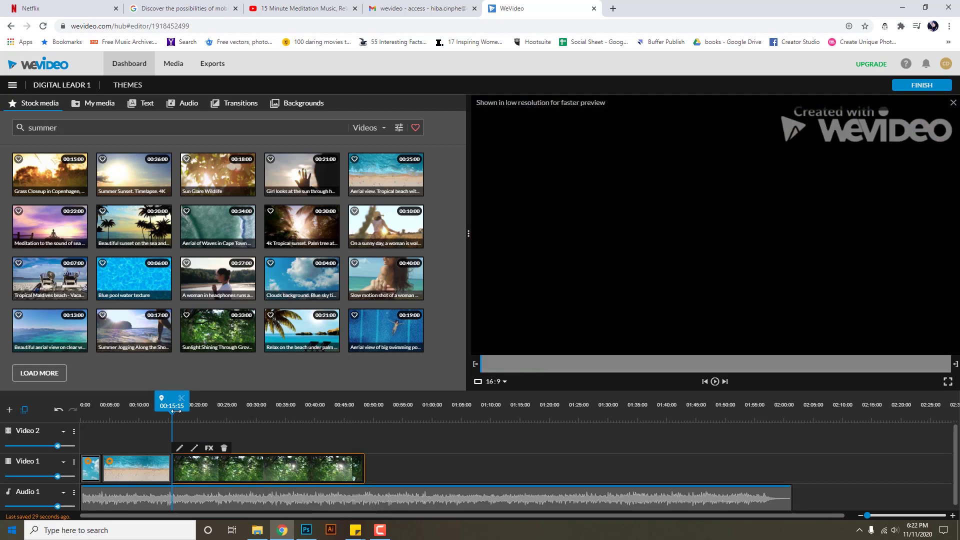
Split the grove clip at 00:20:24 and delete its trailing piece
mouse_move(173, 406)
left_mouse_down()
mouse_move(237, 408)
mouse_move(174, 409)
left_mouse_up()
key("space")
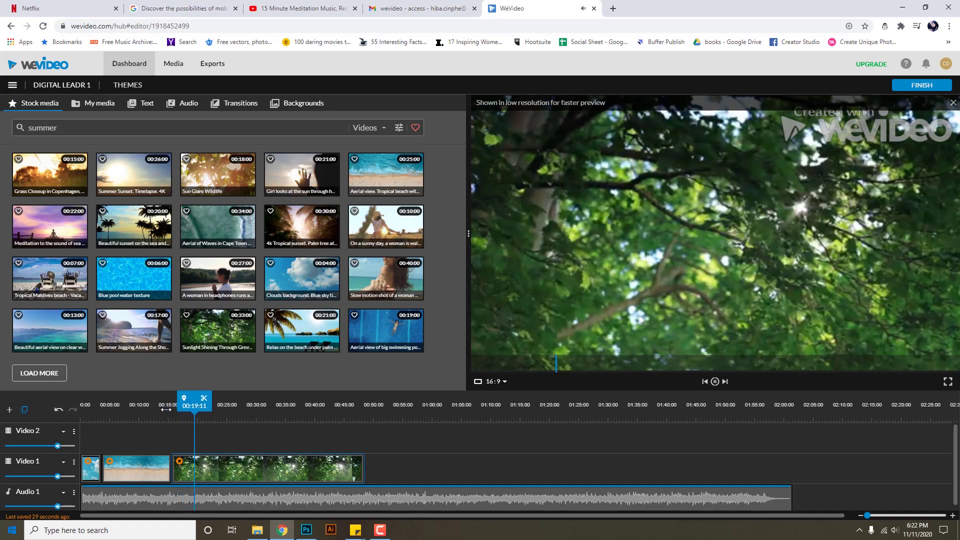
key("space")
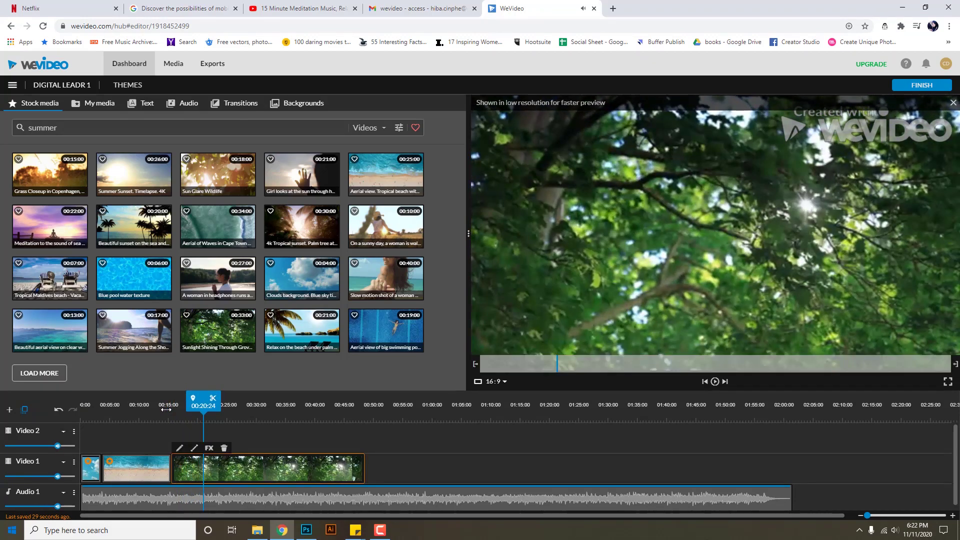
left_click(212, 400)
left_click(248, 465)
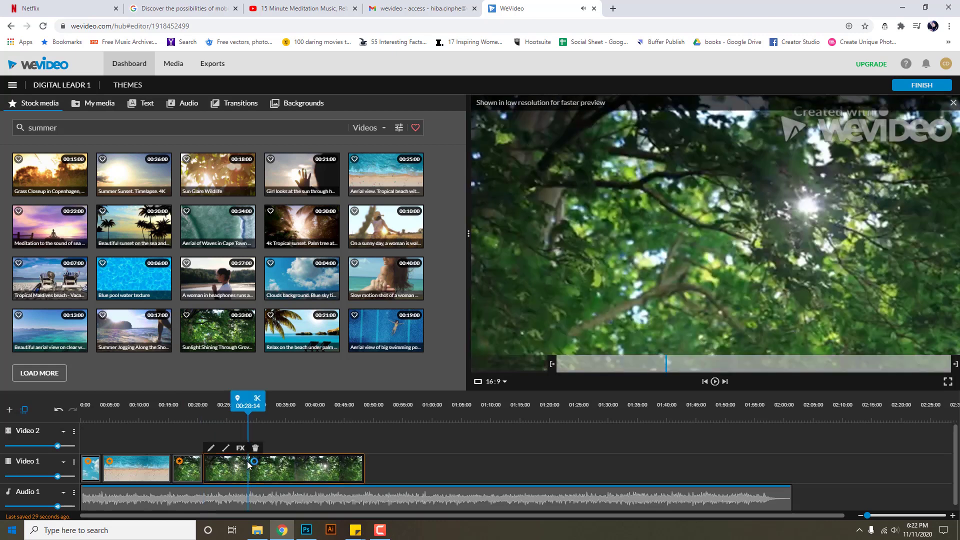
key("Delete")
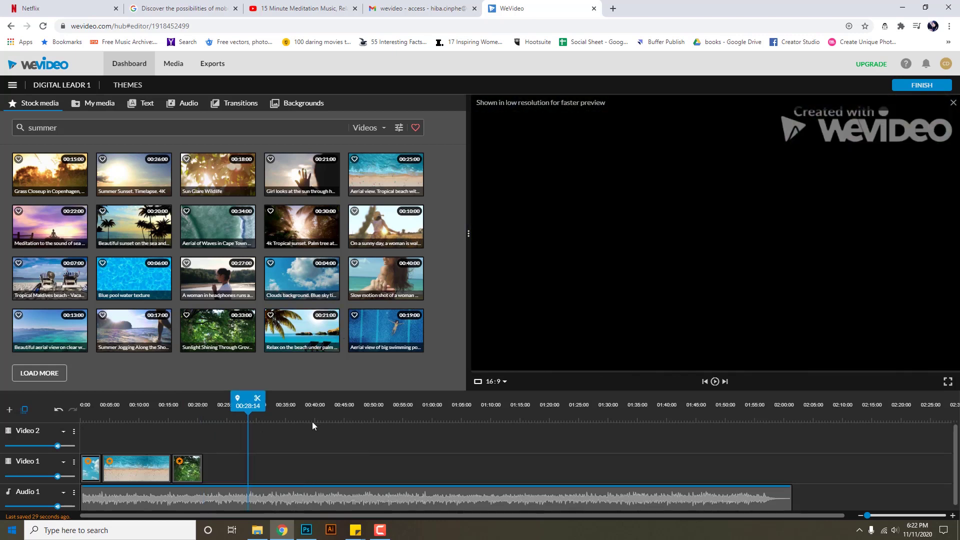
Add the sunny-day woman clip after the grove clip, review the timeline, then delete it
left_click(399, 246)
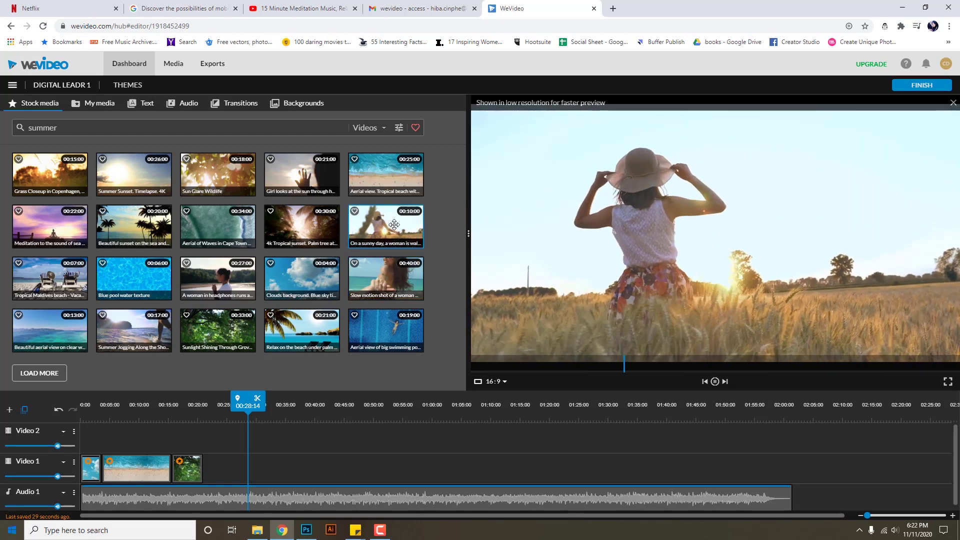
left_click_drag(394, 224, 232, 466)
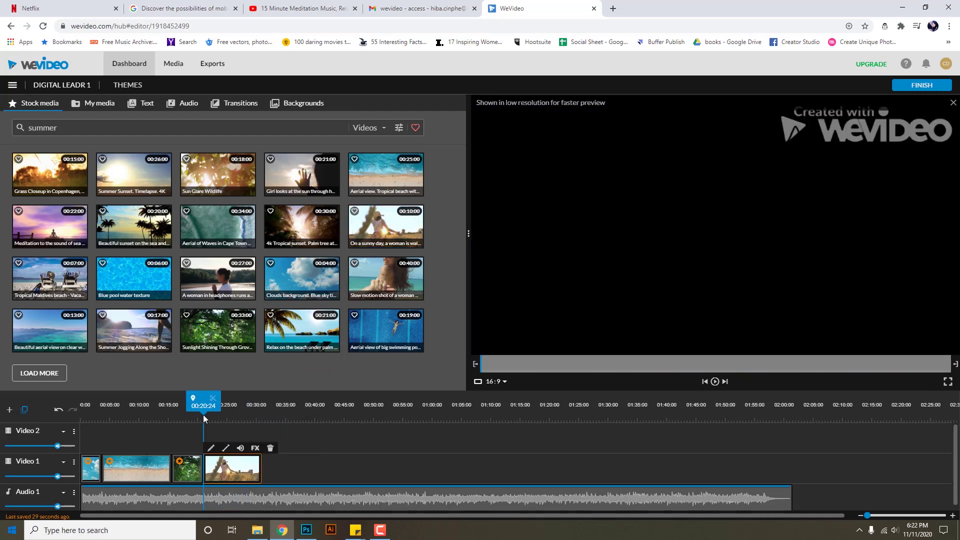
key("space")
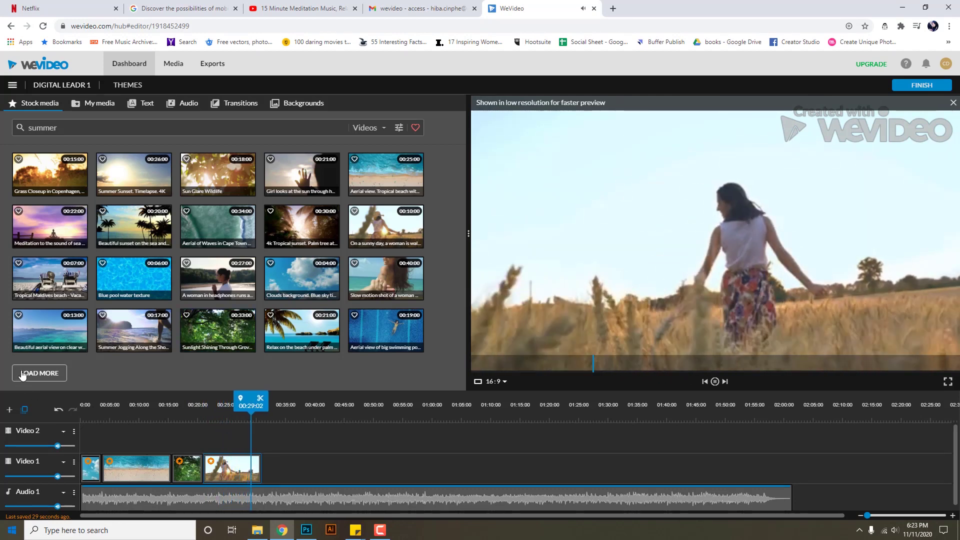
left_click(231, 468)
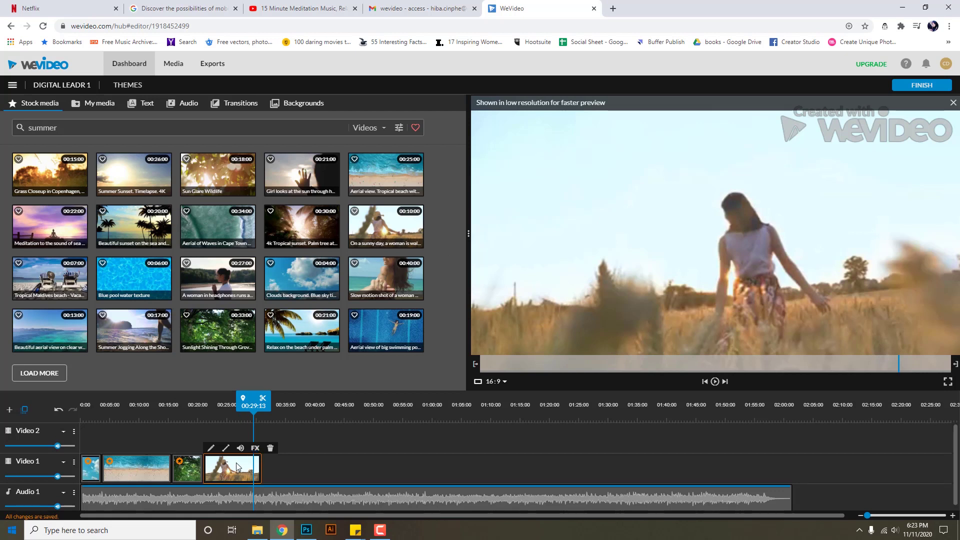
key("Delete")
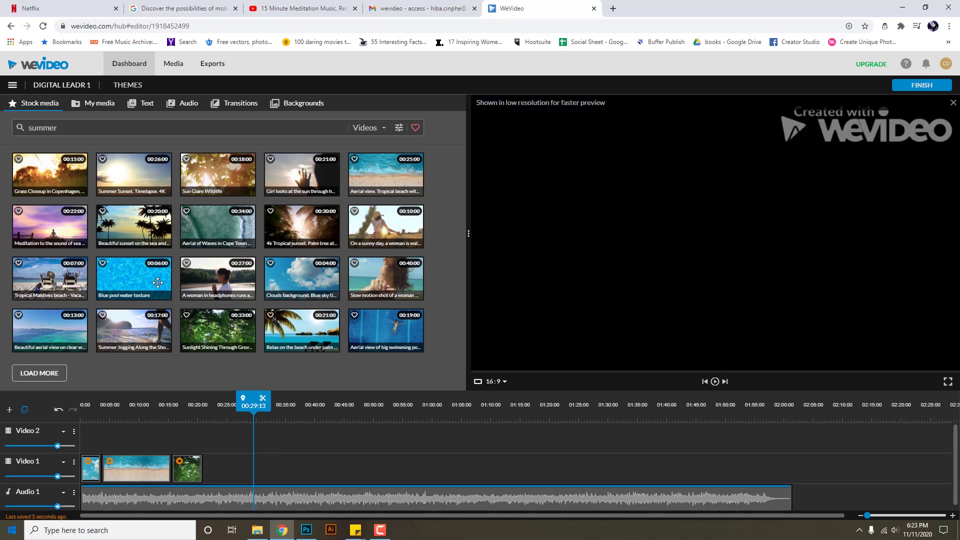
Add the palm-tree sunset clip to Video 1 and play it back
left_click_drag(137, 227, 220, 472)
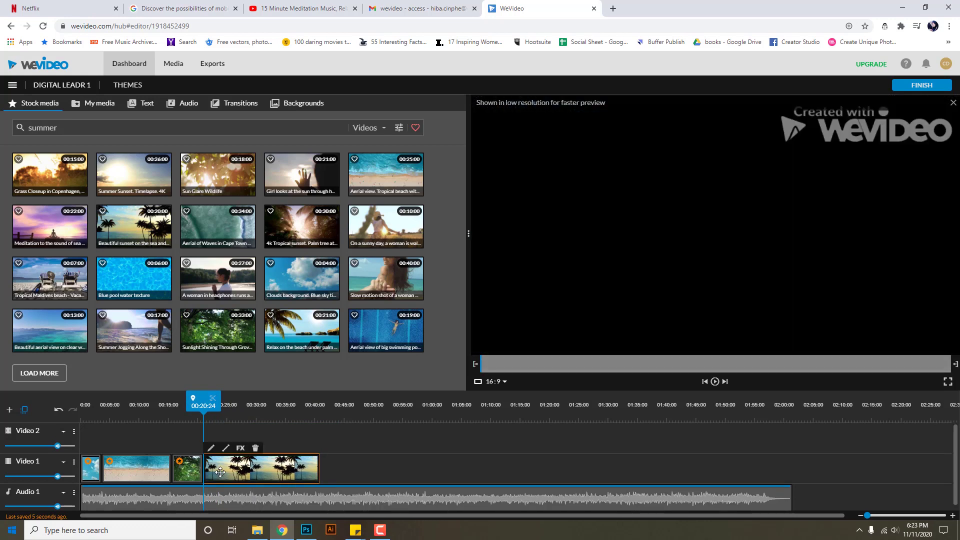
key("space")
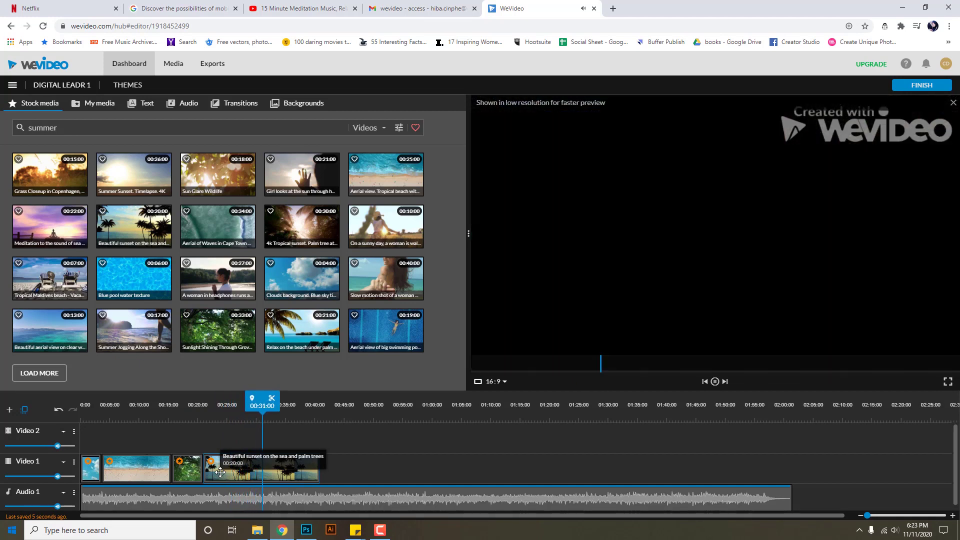
left_click(220, 472)
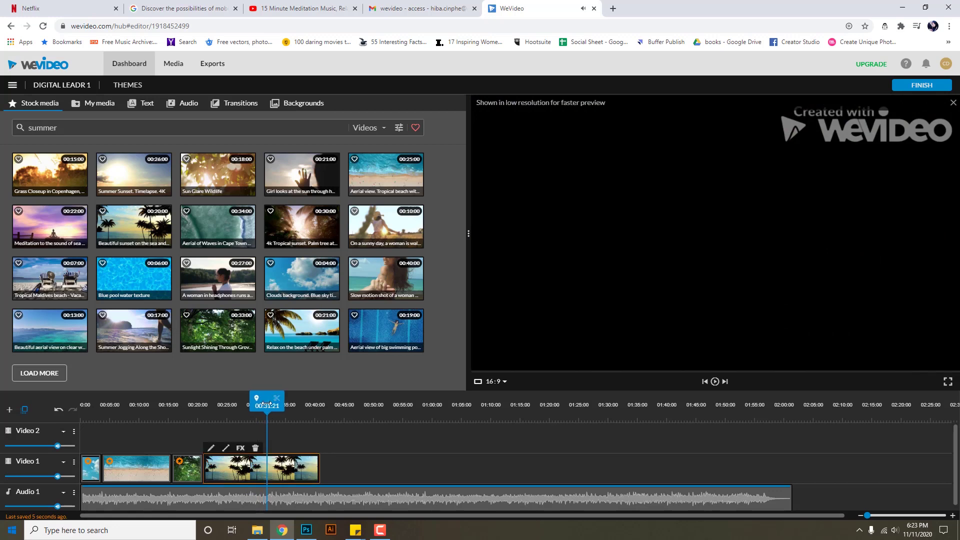
Cut the sunset clip at 00:29:19, delete the leftover, and preview the beach-chairs clip
left_click_drag(269, 410, 258, 409)
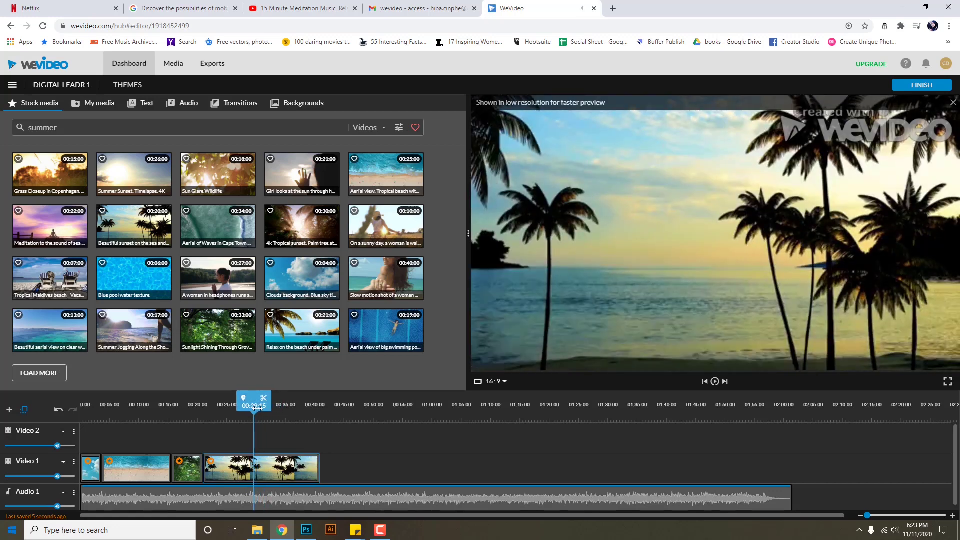
left_click(265, 398)
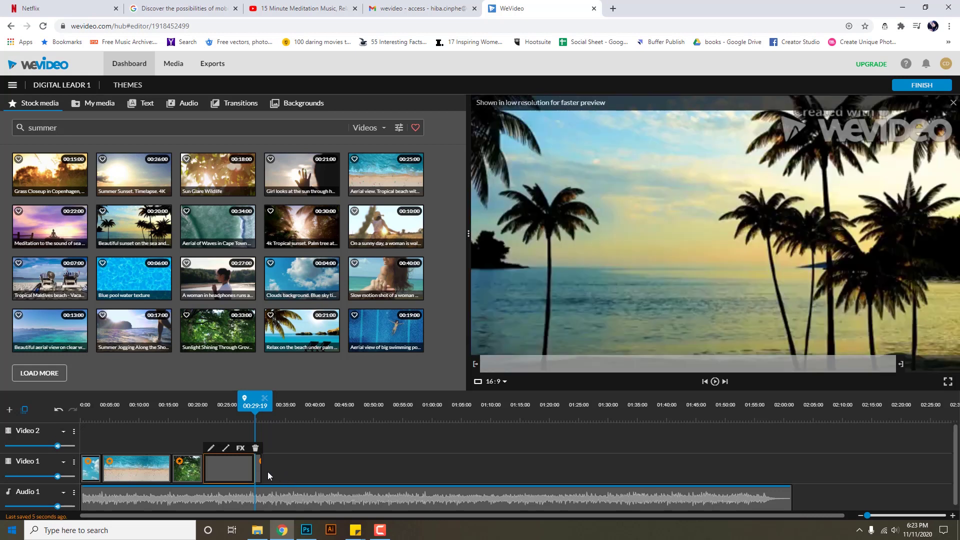
left_click(261, 467)
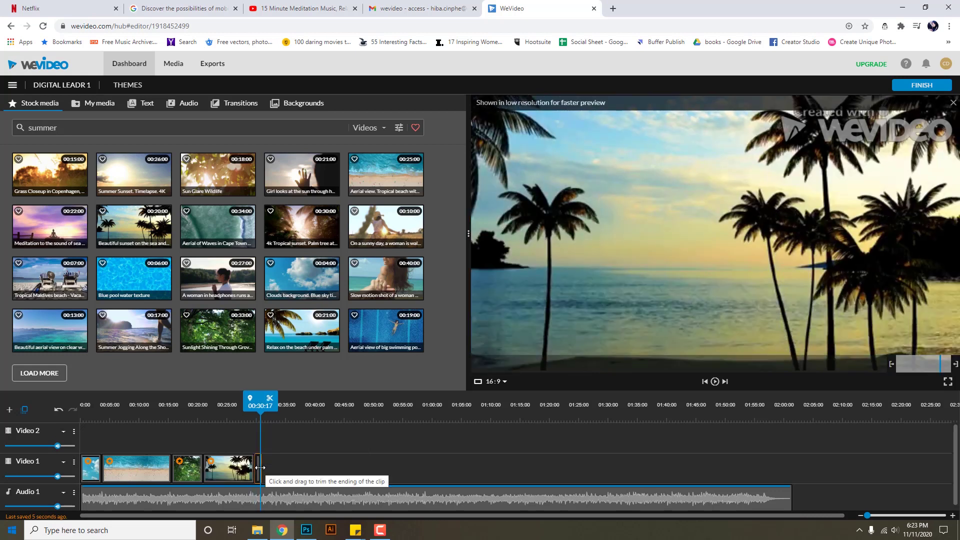
key("Delete")
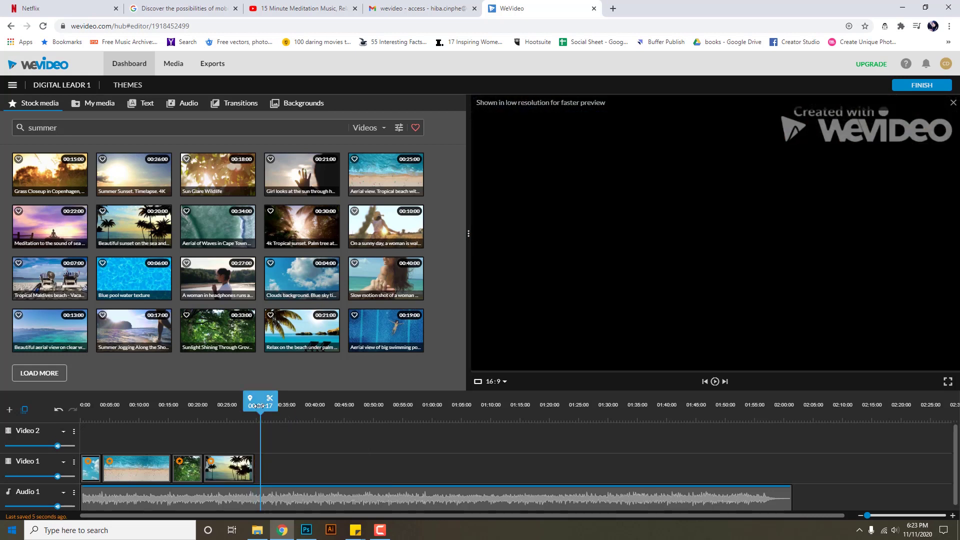
left_click_drag(260, 405, 248, 406)
left_click(301, 339)
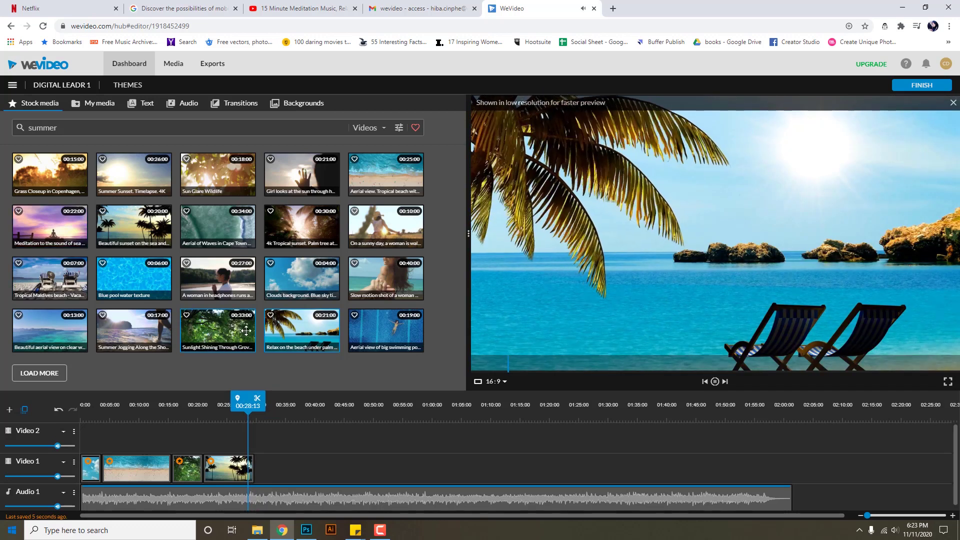
Lock the Audio 1 music track and add the beach-chairs clip after the sunset clip
left_click(254, 467)
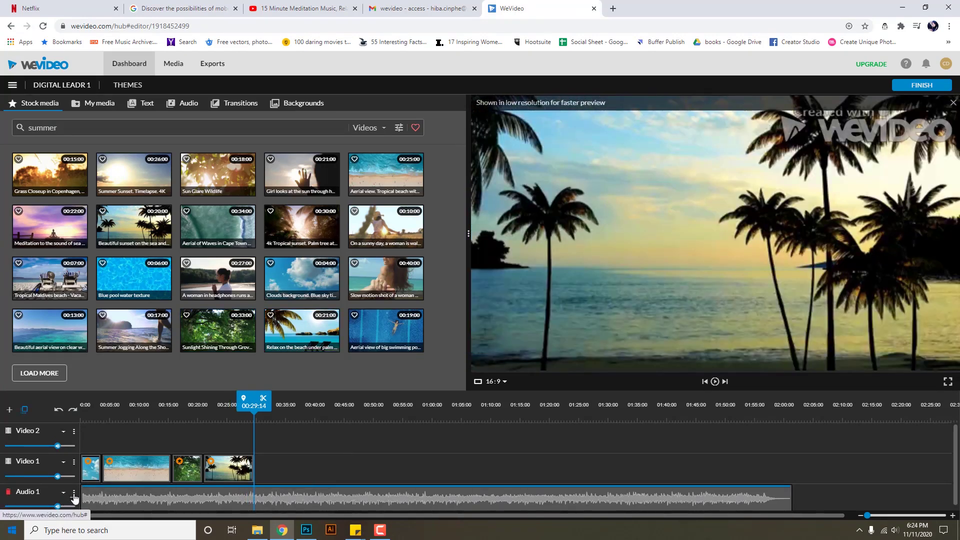
left_click(74, 495)
left_click(93, 510)
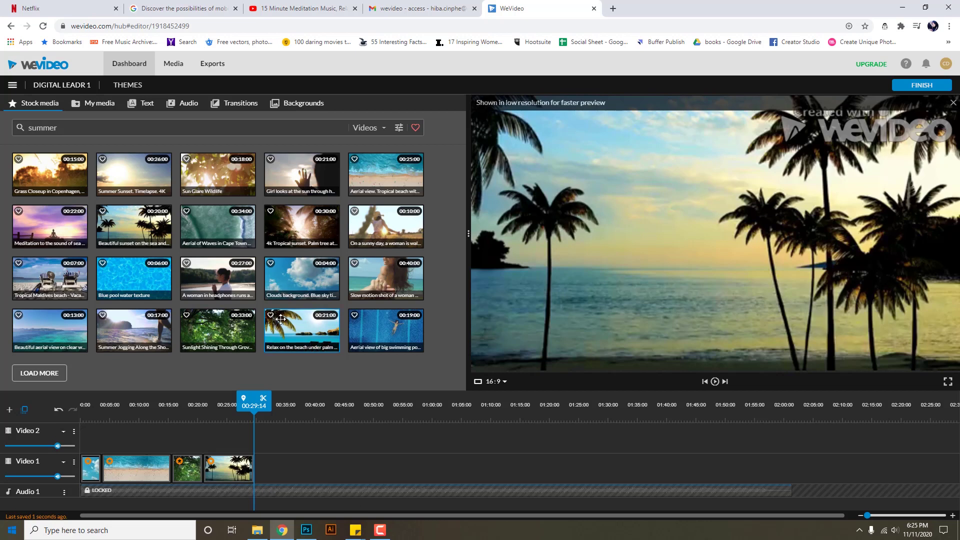
left_click_drag(296, 334, 270, 470)
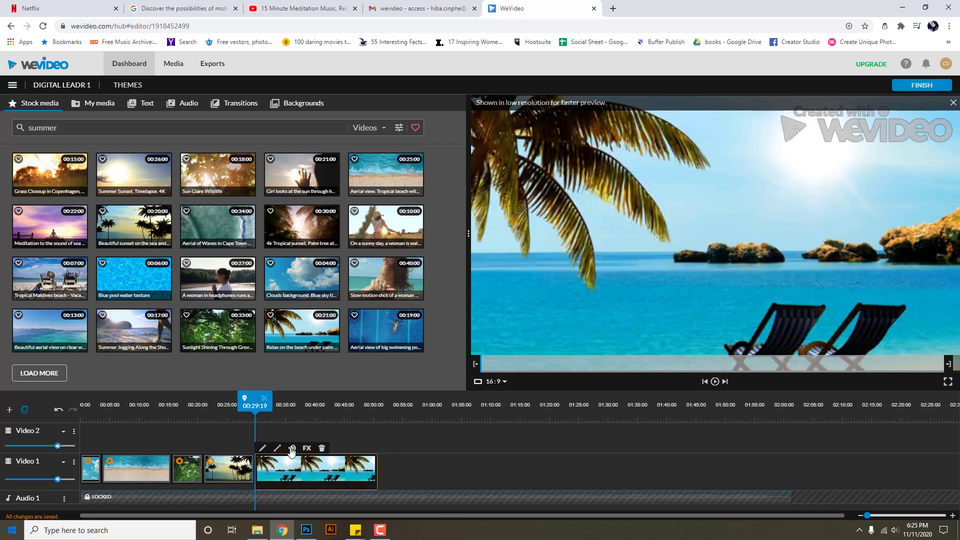
Turn the beach-chairs clip's own volume down to 0
left_click(292, 449)
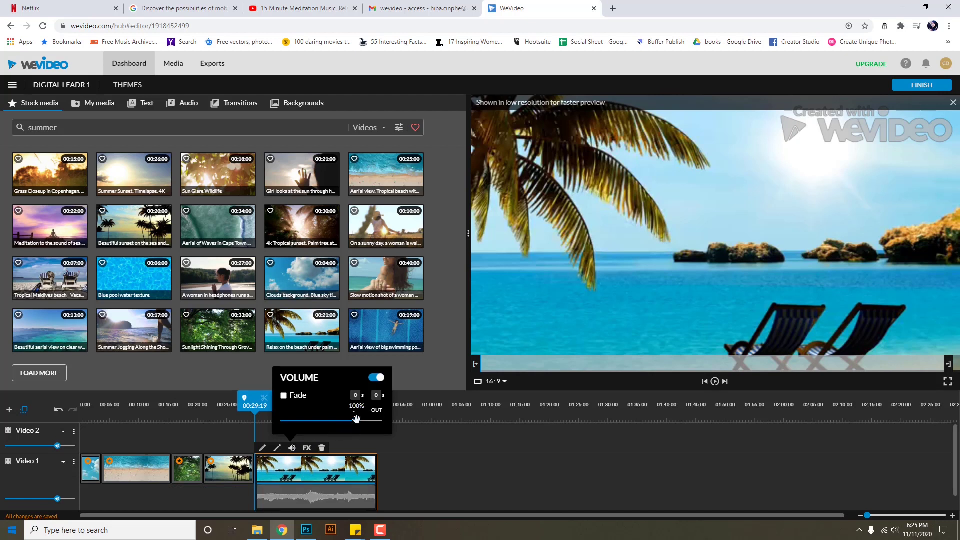
left_click_drag(356, 423, 270, 423)
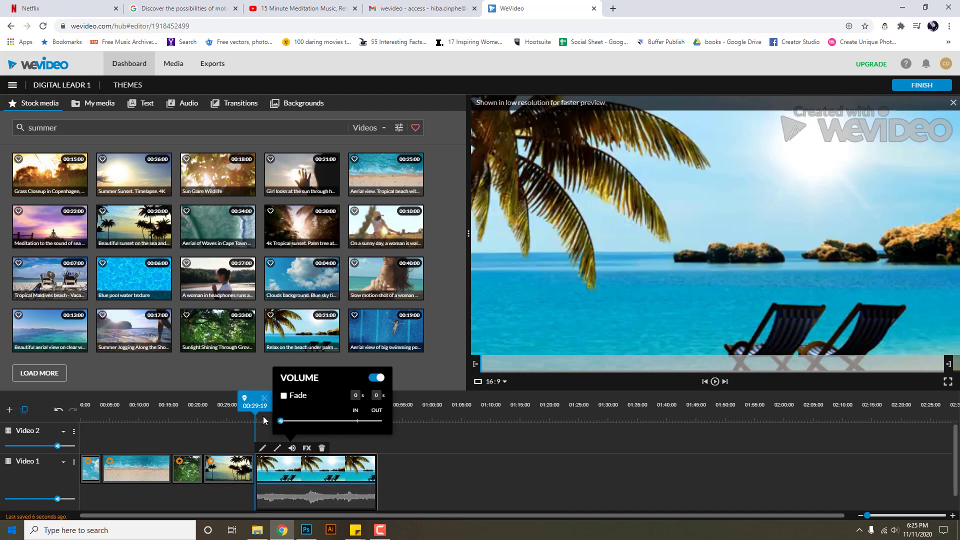
scroll(311, 499, "down", 1)
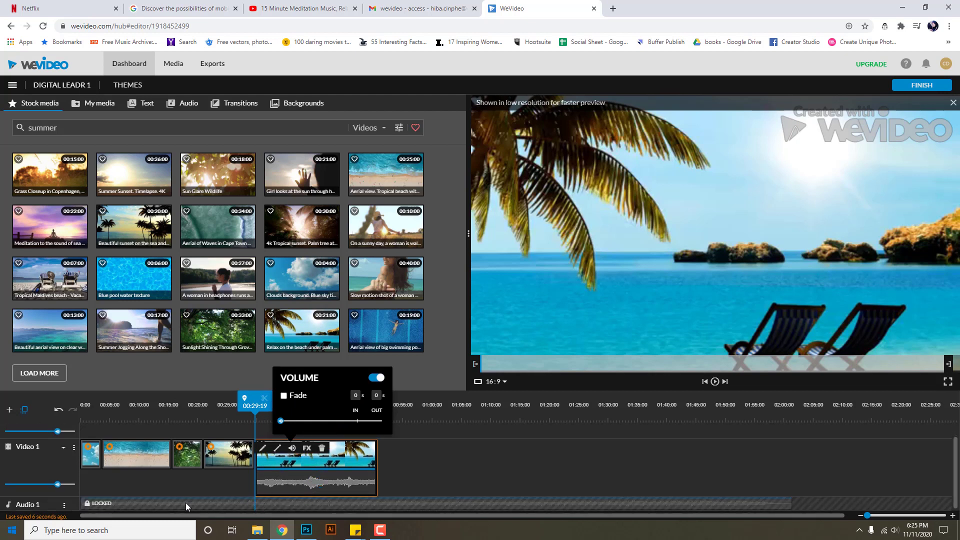
left_click(256, 403)
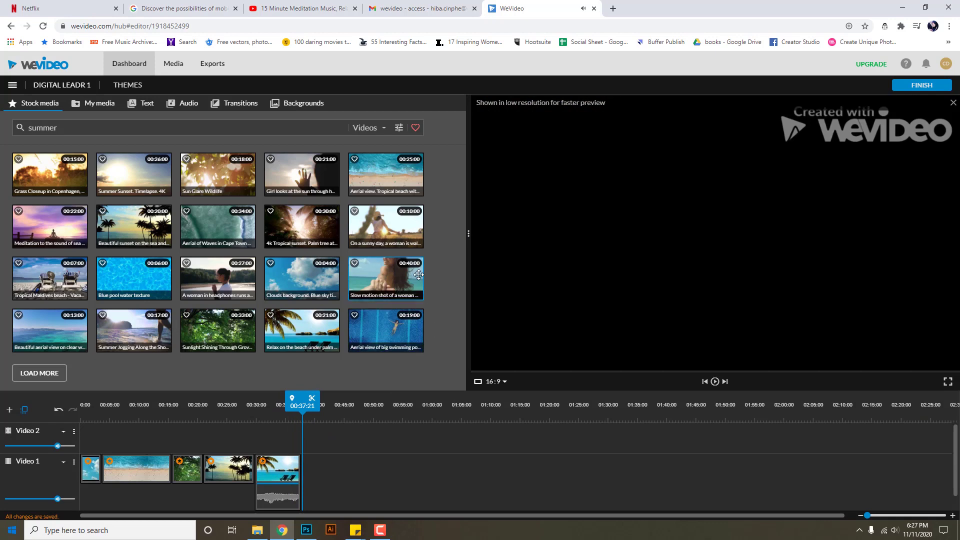
Add the slow-motion woman clip to Video 1, split it at 00:47:21, and select the right part
left_click_drag(319, 393, 310, 395)
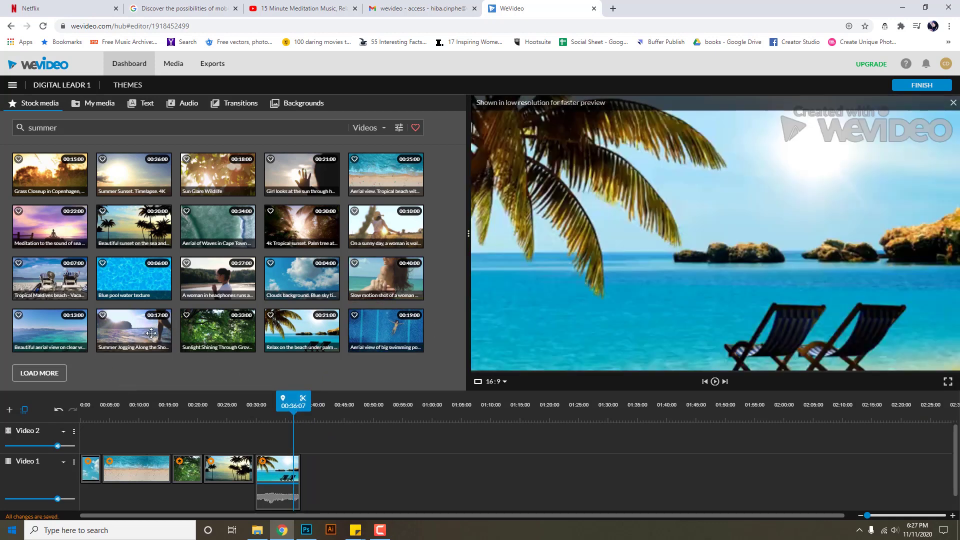
left_click(218, 278)
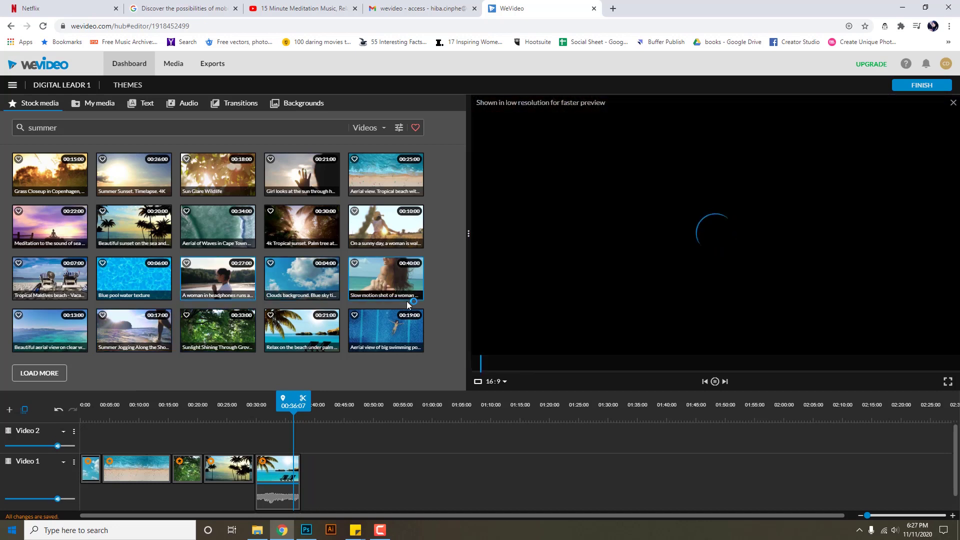
left_click_drag(373, 280, 317, 462)
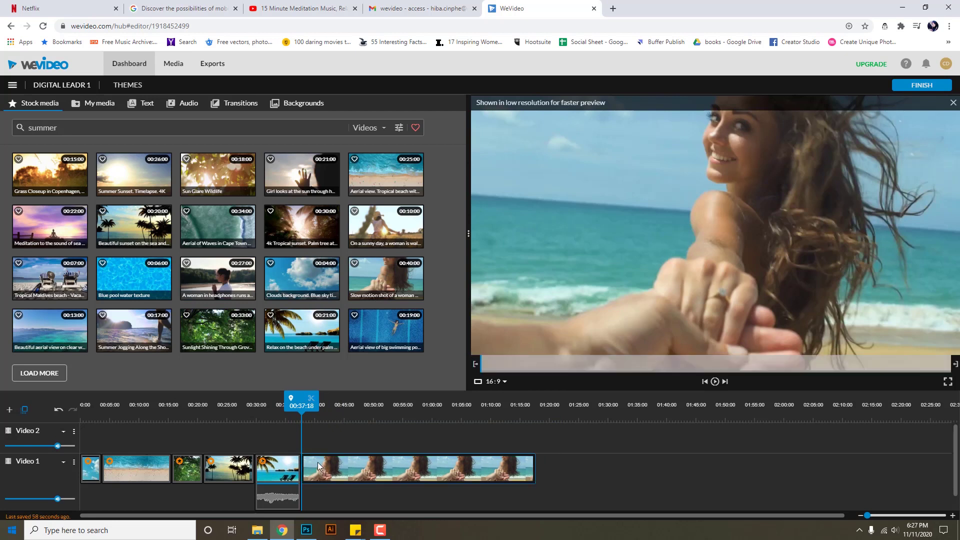
left_click_drag(300, 412, 348, 407)
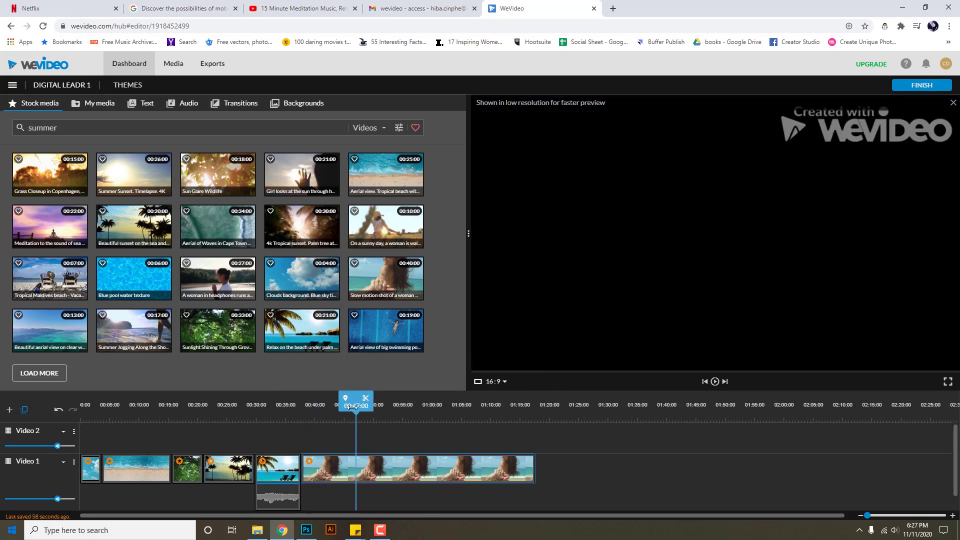
left_click(365, 405)
left_click(379, 470)
Delete the woman clip's leftover, add the beach jogging clip, and play to 00:52:17
key("Delete")
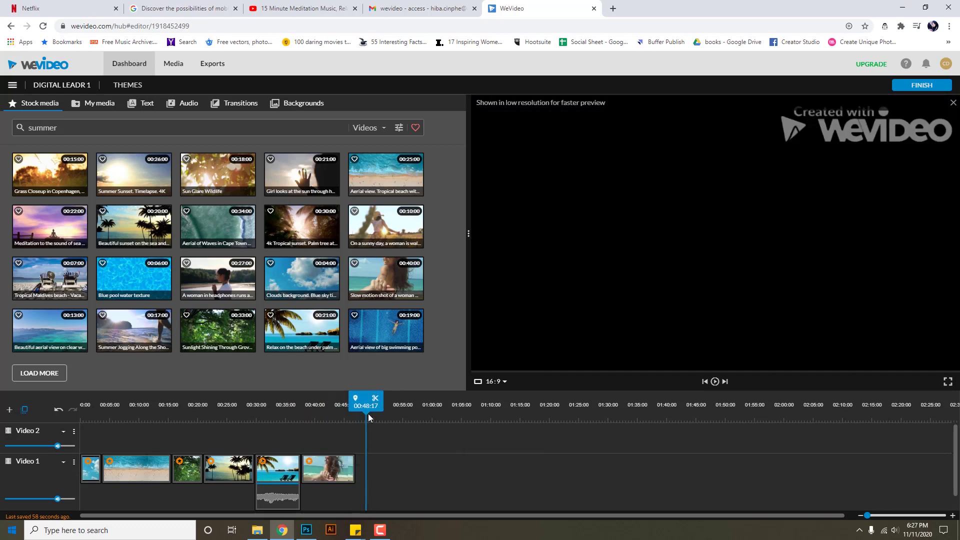
left_click_drag(366, 408, 353, 406)
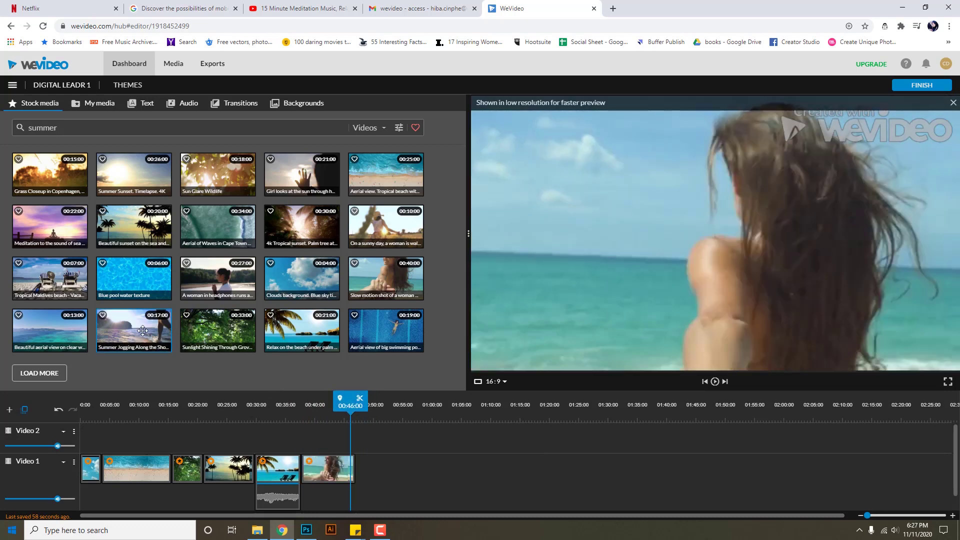
left_click(136, 334)
left_click_drag(135, 331, 371, 467)
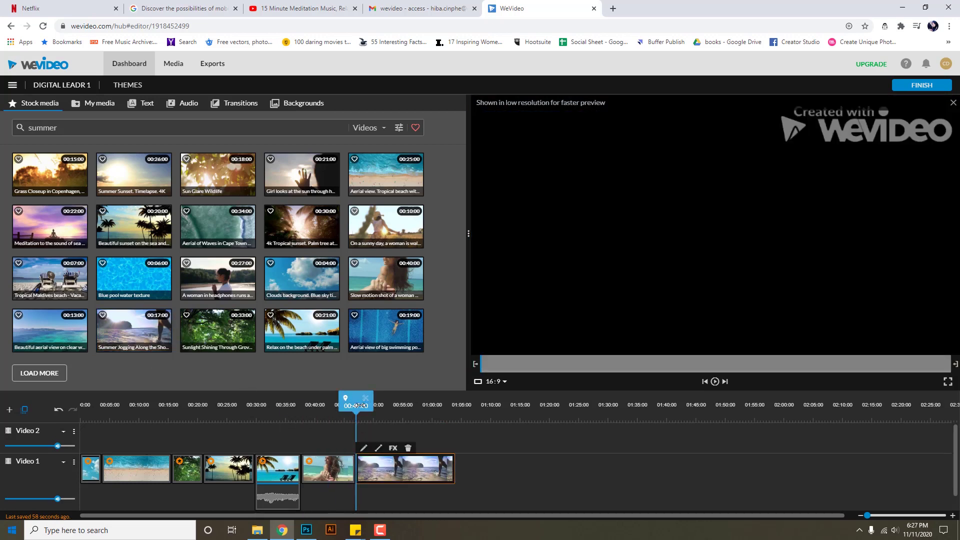
mouse_move(361, 406)
left_mouse_down()
mouse_move(350, 406)
mouse_move(410, 410)
mouse_move(361, 413)
left_mouse_up()
key("space")
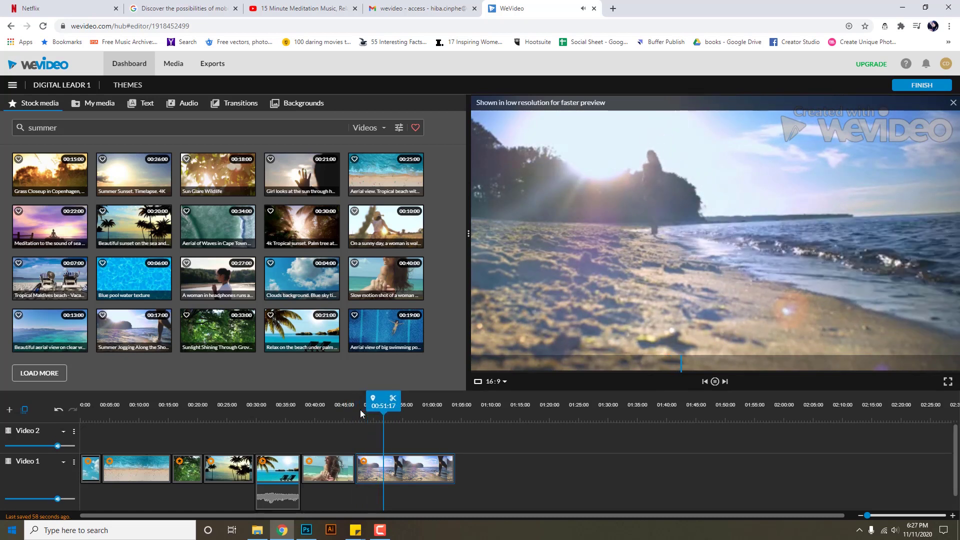
key("space")
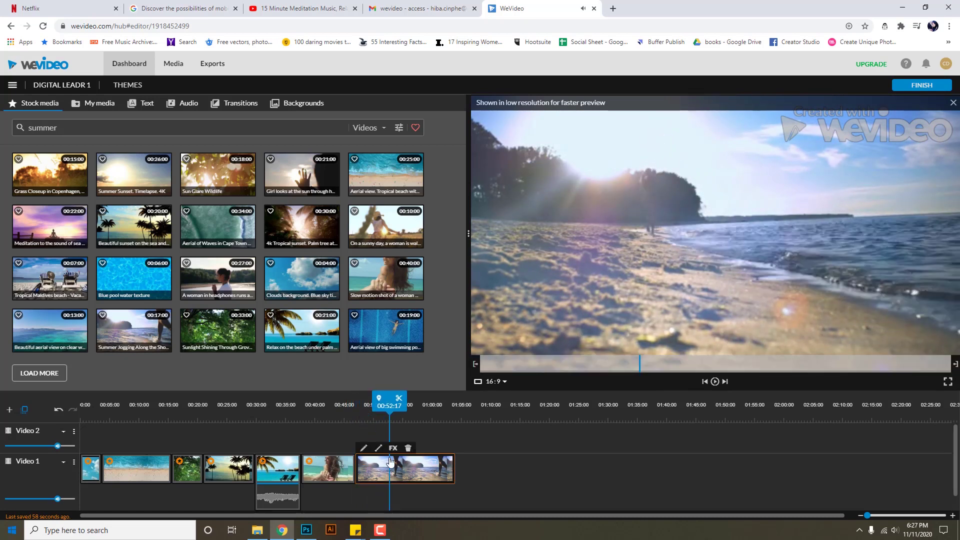
Split the jogging clip at 00:52:17, delete its end, and add the Maldives beach clip
left_click(398, 398)
left_click(431, 469)
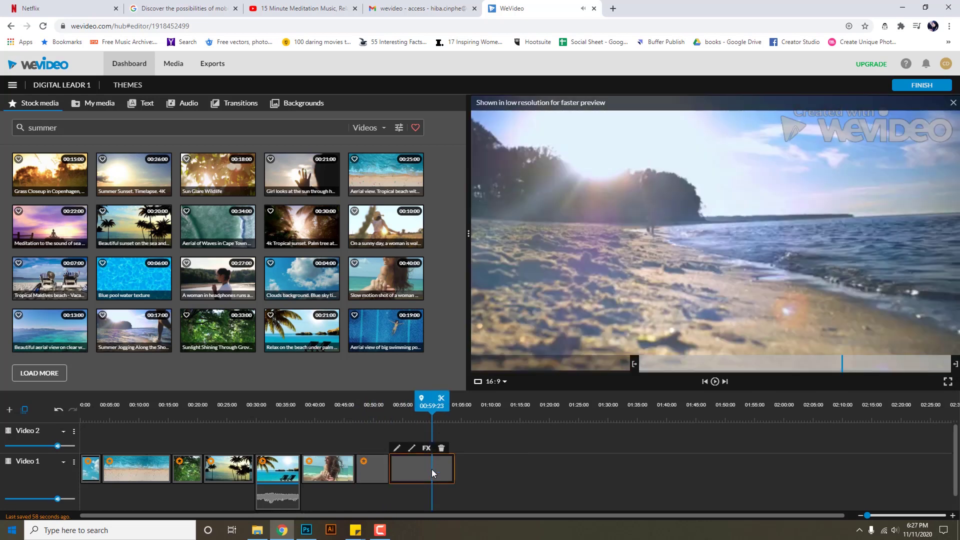
key("Delete")
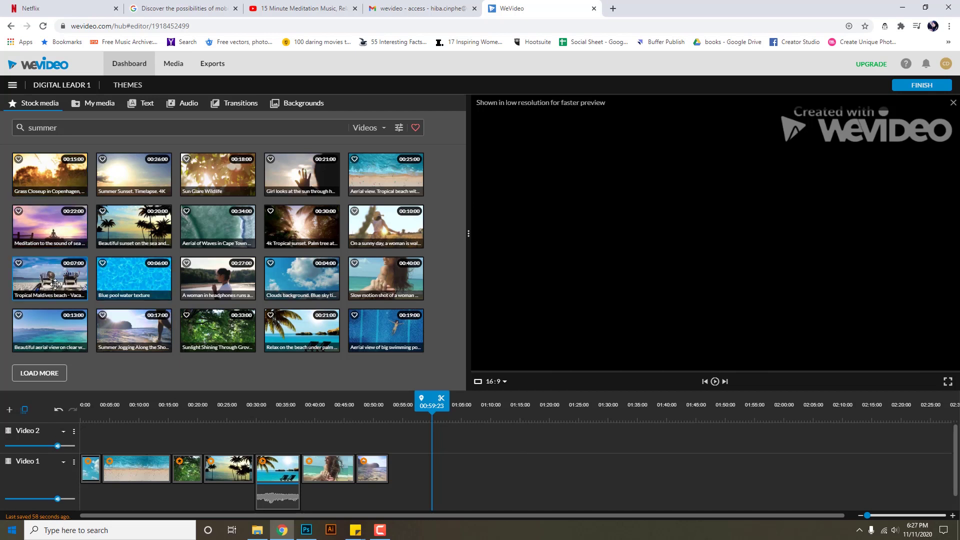
left_click_drag(104, 298, 408, 467)
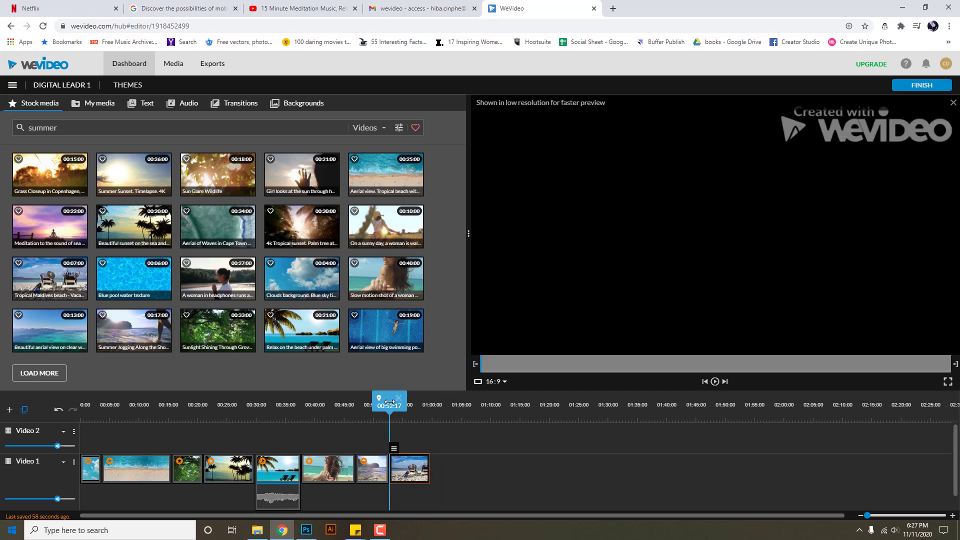
left_click_drag(389, 404, 378, 402)
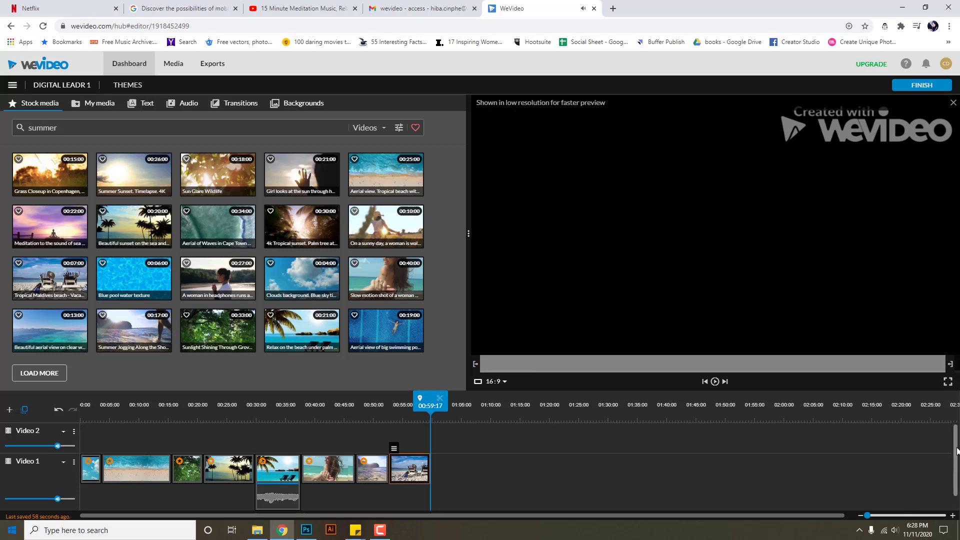
Trim the final Maldives clip to end at 00:59:19
scroll(956, 451, "down", 1)
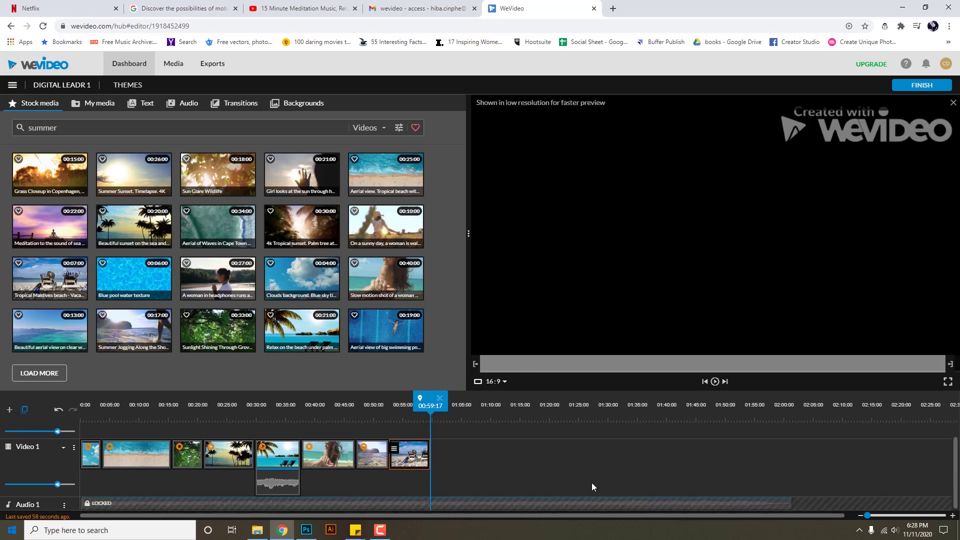
mouse_move(430, 408)
left_mouse_down()
mouse_move(407, 406)
mouse_move(457, 405)
mouse_move(425, 403)
mouse_move(433, 403)
left_mouse_up()
left_click_drag(429, 450, 432, 449)
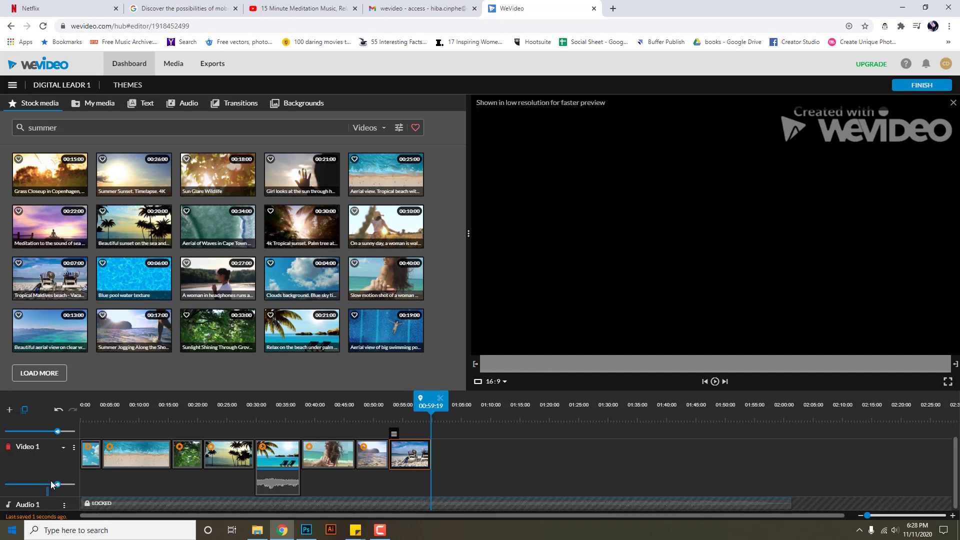
Adjust the Video 1 track height and unlock the Audio 1 music track
left_click(75, 448)
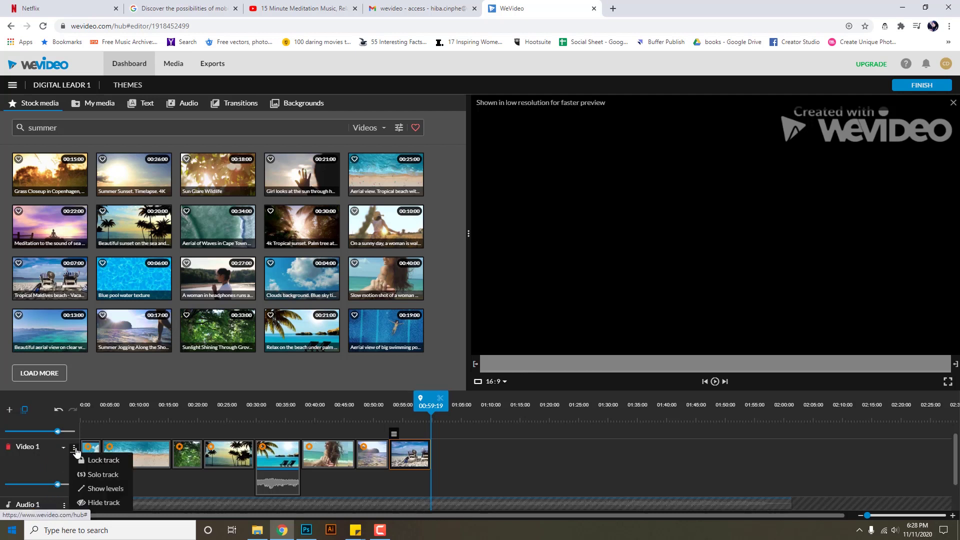
left_click(75, 450)
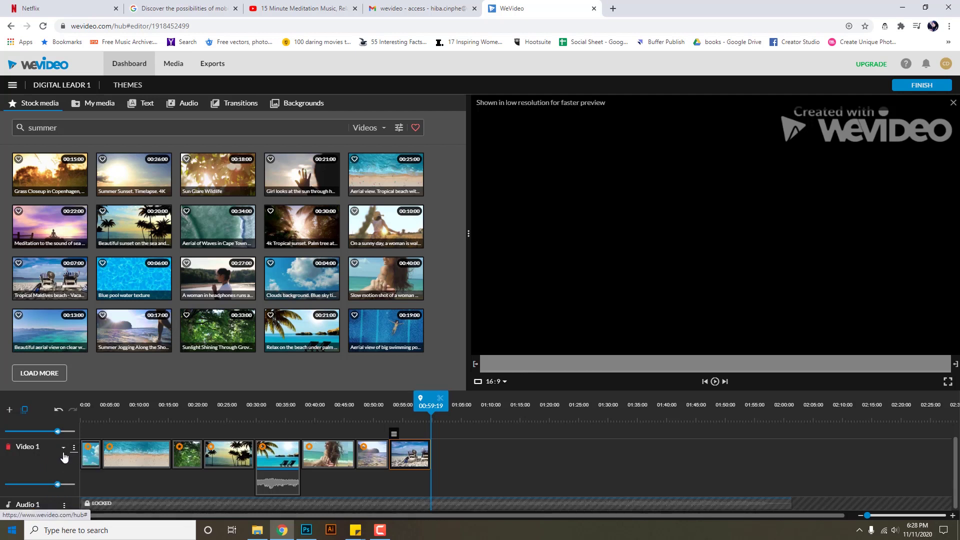
left_click(64, 450)
left_click(67, 463)
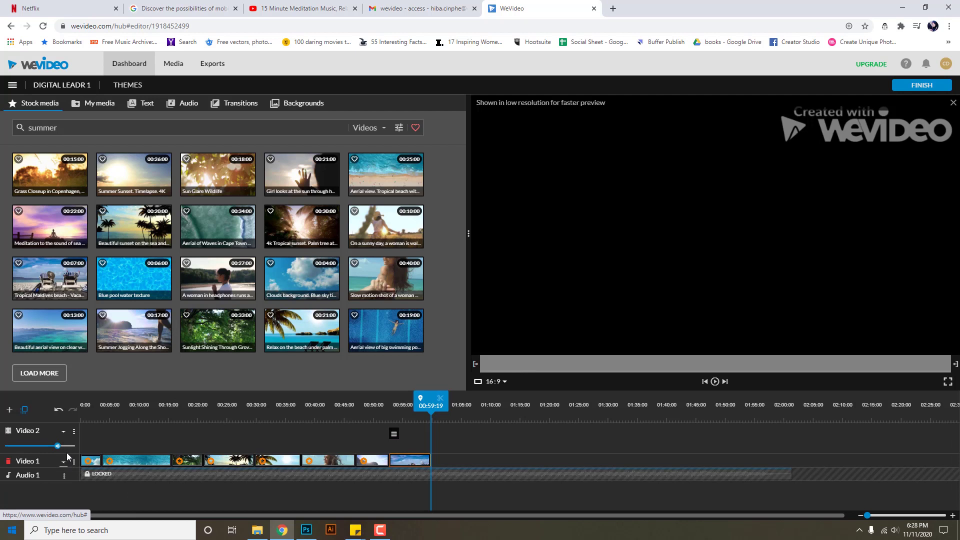
left_click(63, 460)
left_click(68, 479)
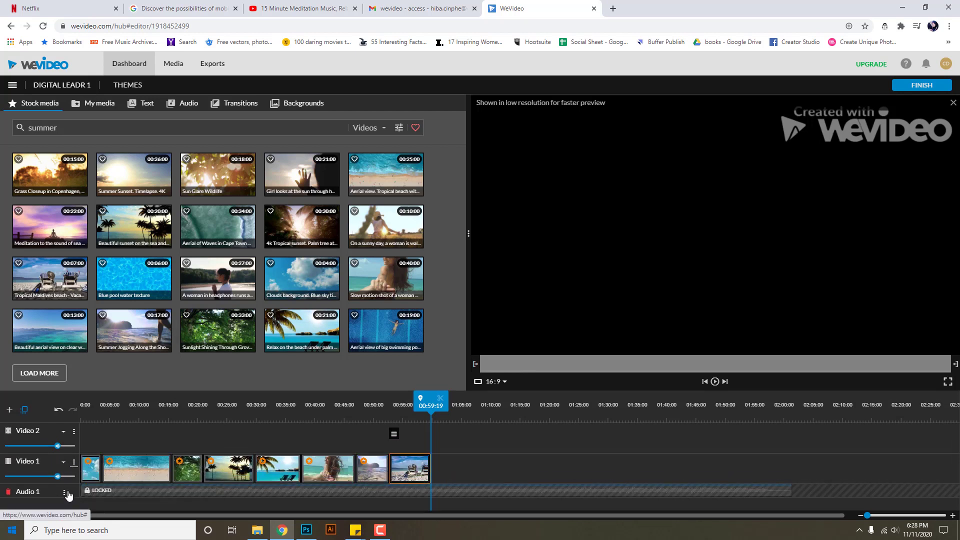
left_click(64, 491)
left_click(89, 505)
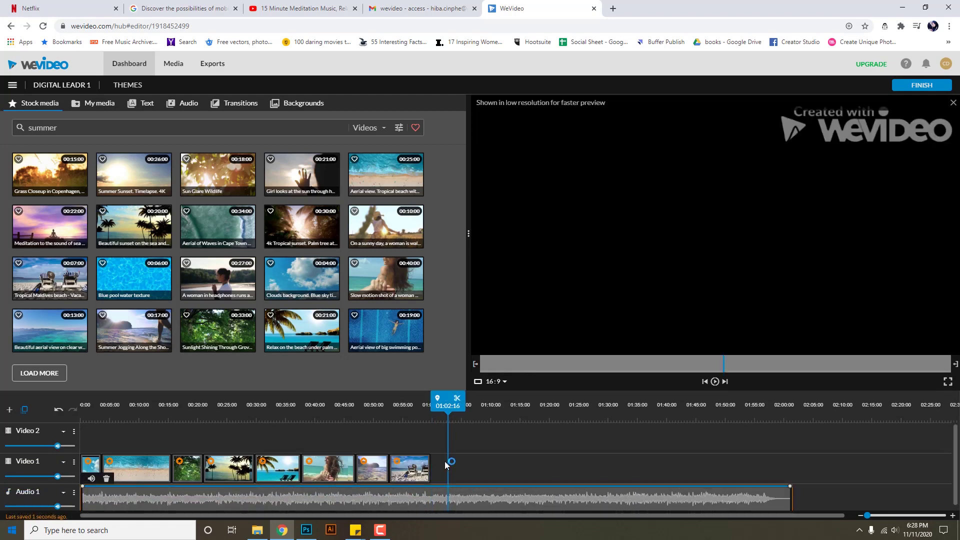
Split the Audio 1 music at the video's end near 00:59, delete the remainder, and play back
left_click(427, 406)
left_click_drag(428, 406, 401, 405)
left_click(441, 403)
left_click(449, 504)
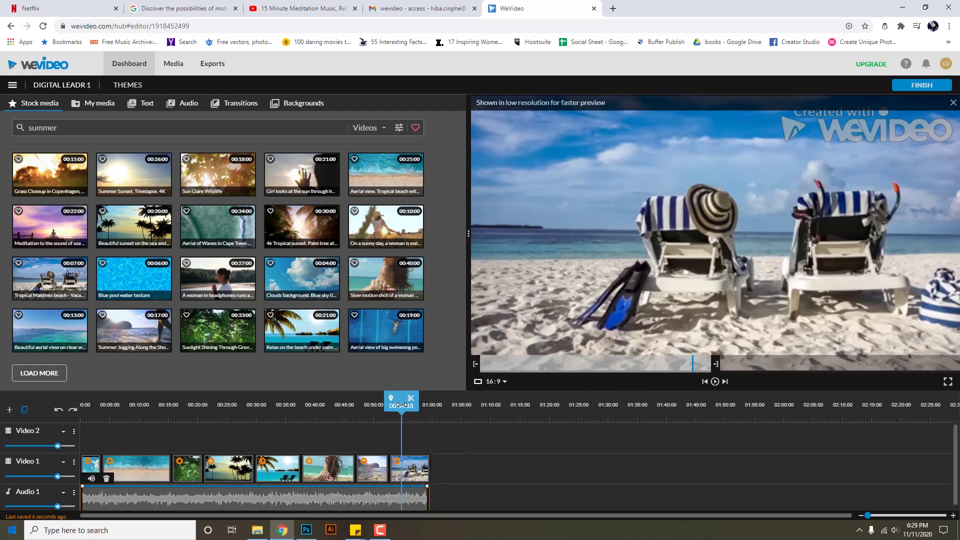
key("space")
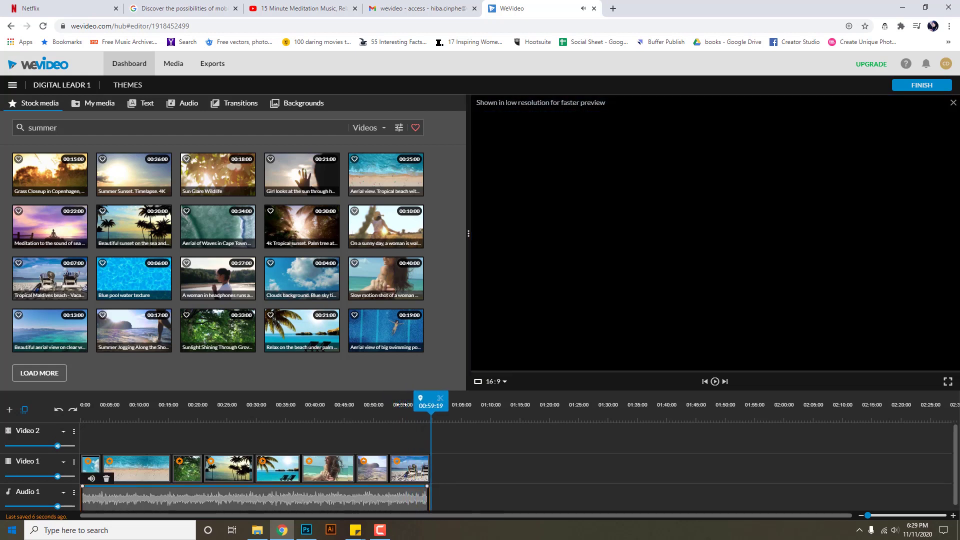
key("space")
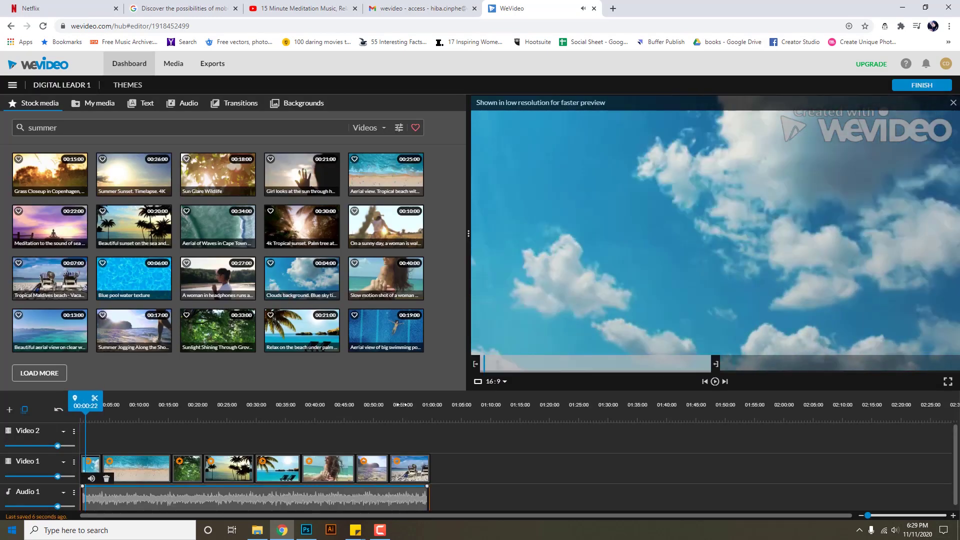
left_click(403, 415)
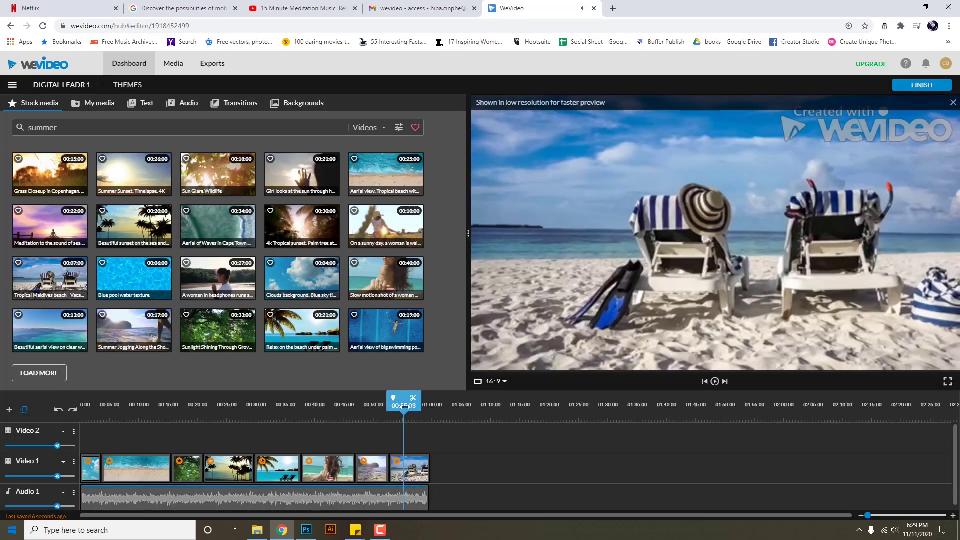
left_click(413, 500)
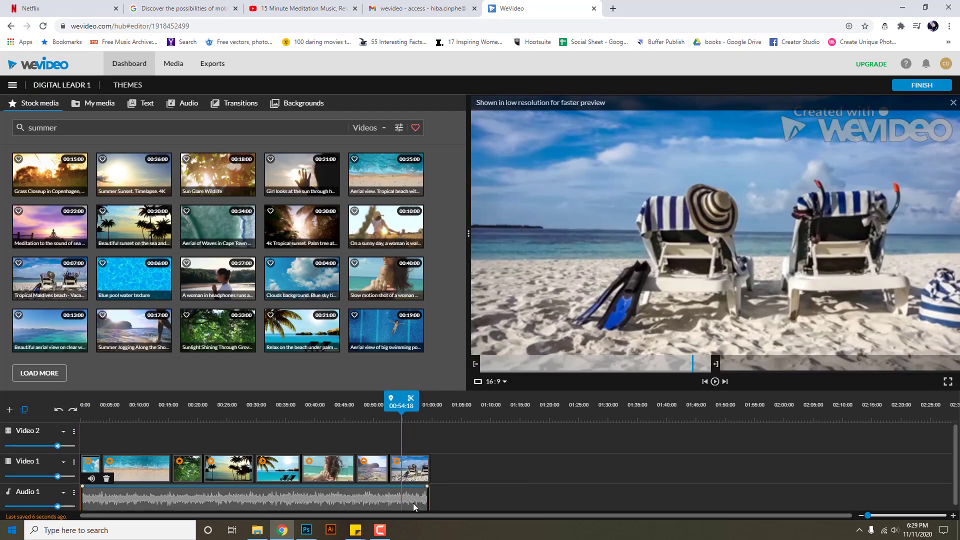
left_click(406, 410)
left_click_drag(406, 410, 408, 410)
left_click(410, 493)
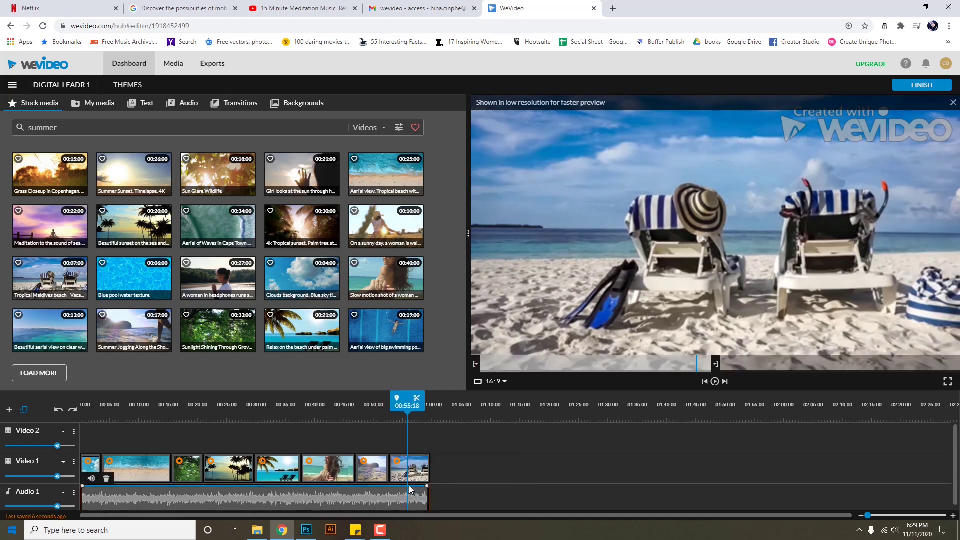
mouse_move(428, 492)
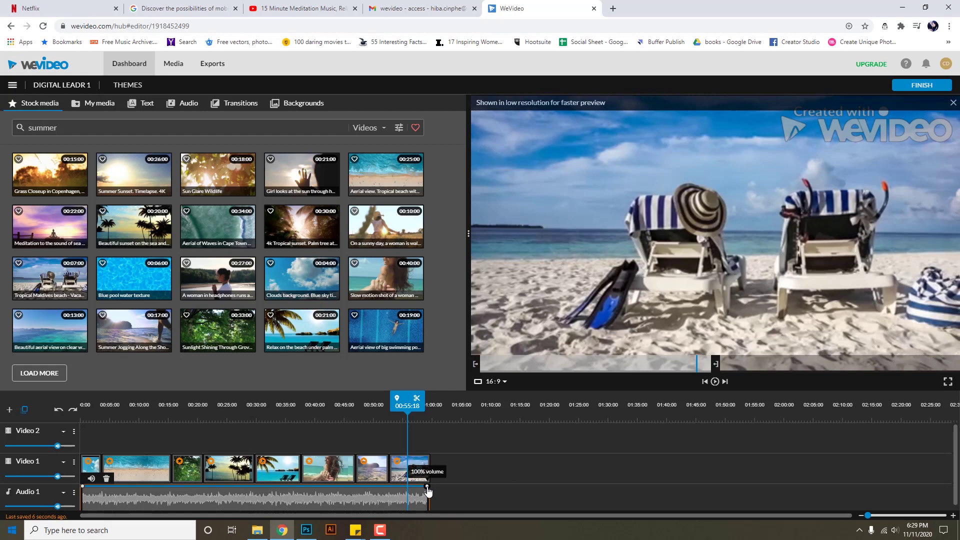
mouse_move(83, 489)
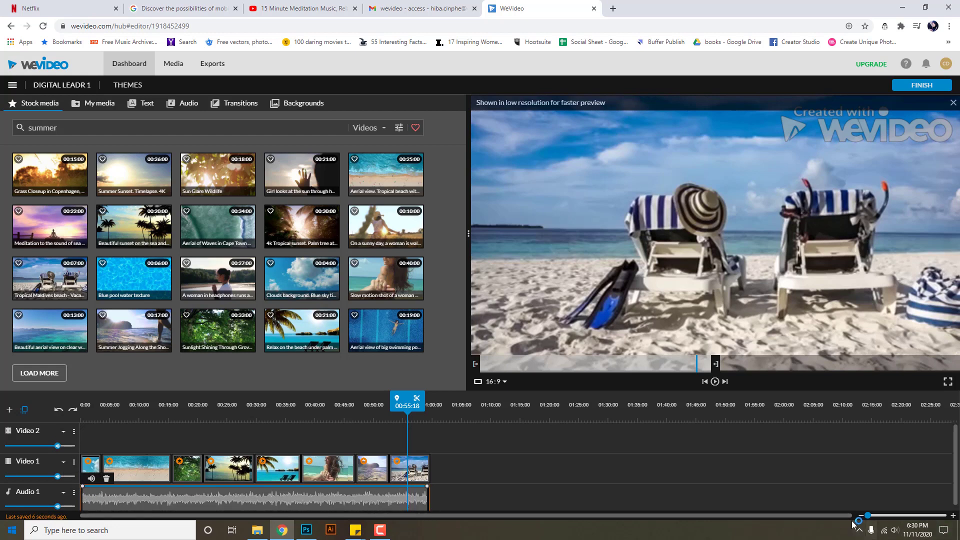
Align the music's end with 00:59:19 and drop its ending volume keyframe to 22%
left_click_drag(867, 515, 871, 514)
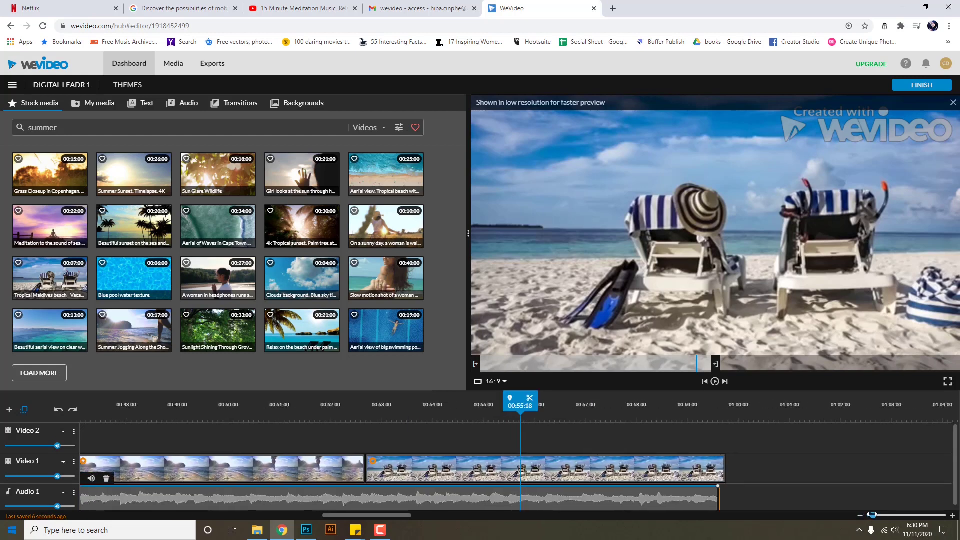
left_click_drag(647, 493, 653, 495)
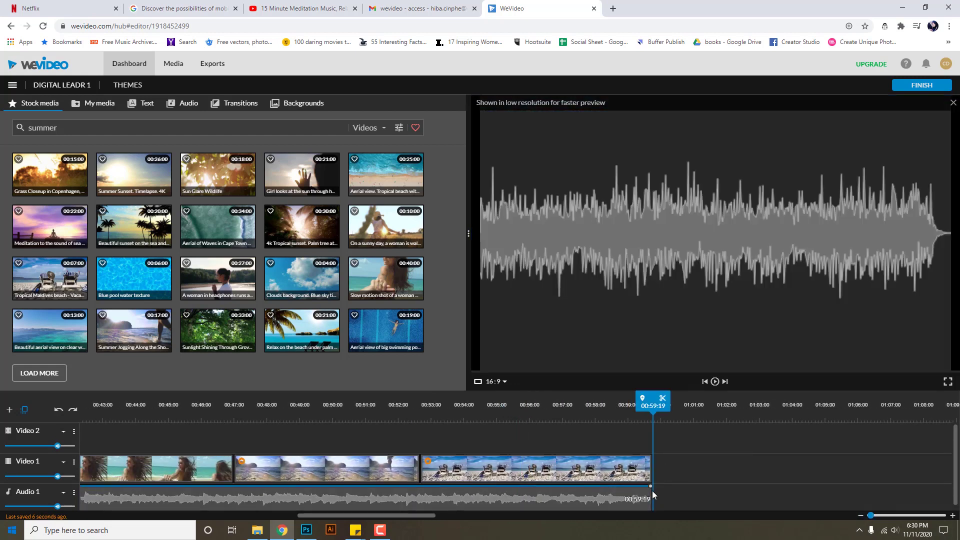
left_click_drag(653, 403, 613, 406)
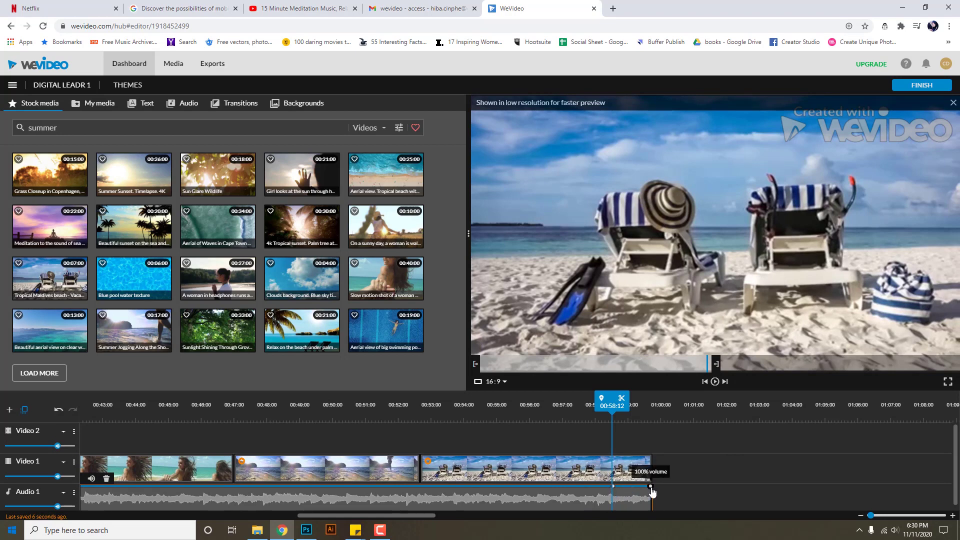
left_click_drag(650, 488, 650, 514)
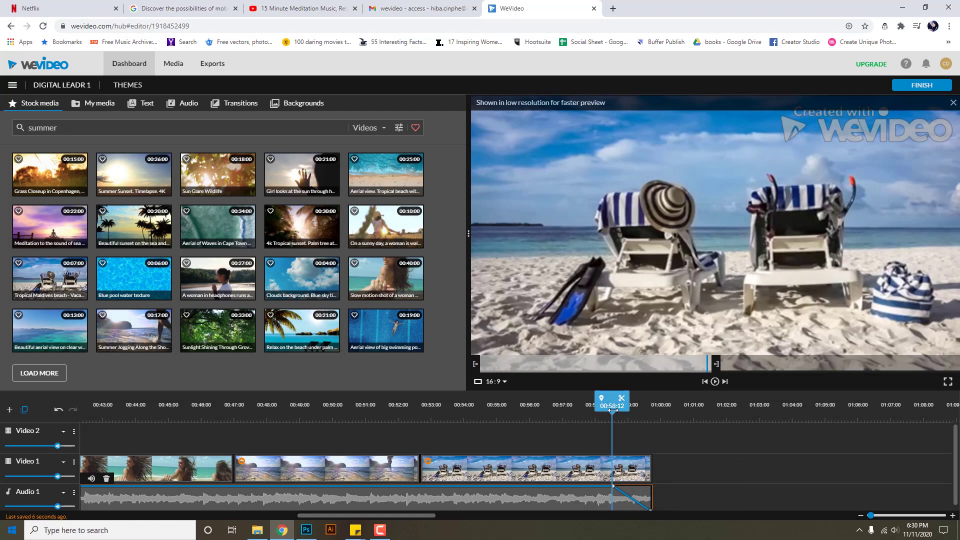
Play the ending, start the fade-out earlier, and preview the fade again
left_click_drag(615, 413, 527, 411)
key("space")
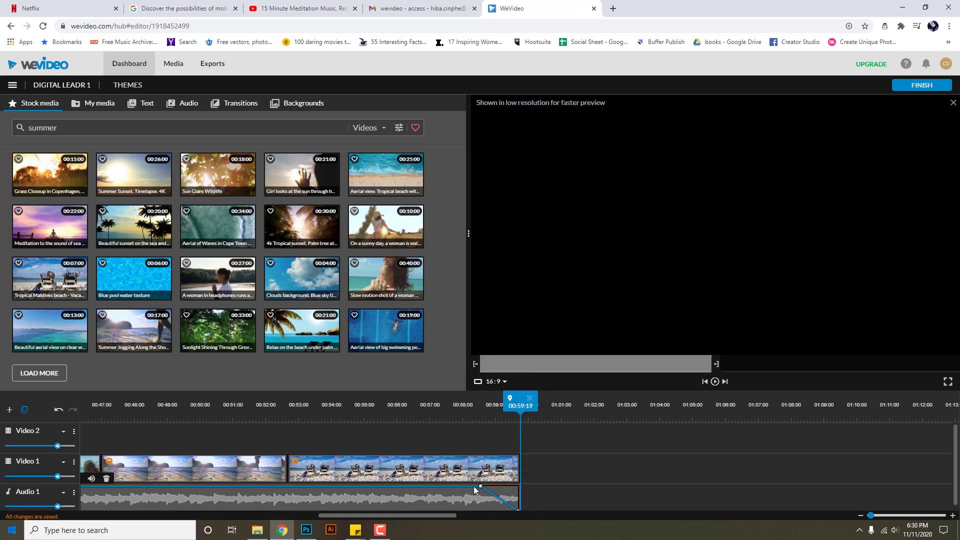
left_click_drag(480, 489, 440, 484)
left_click(392, 415)
left_click_drag(387, 515, 115, 524)
left_click_drag(870, 515, 868, 515)
left_click_drag(350, 520, 133, 520)
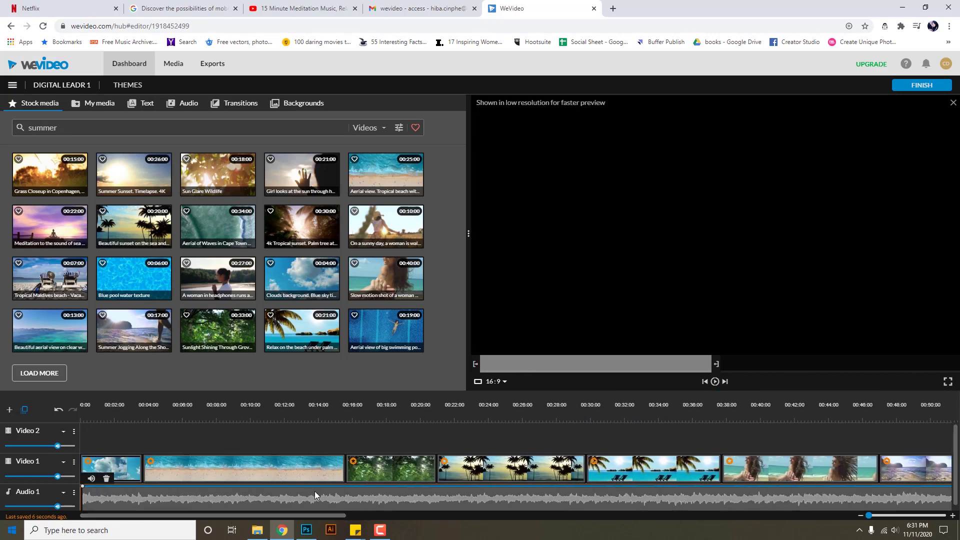